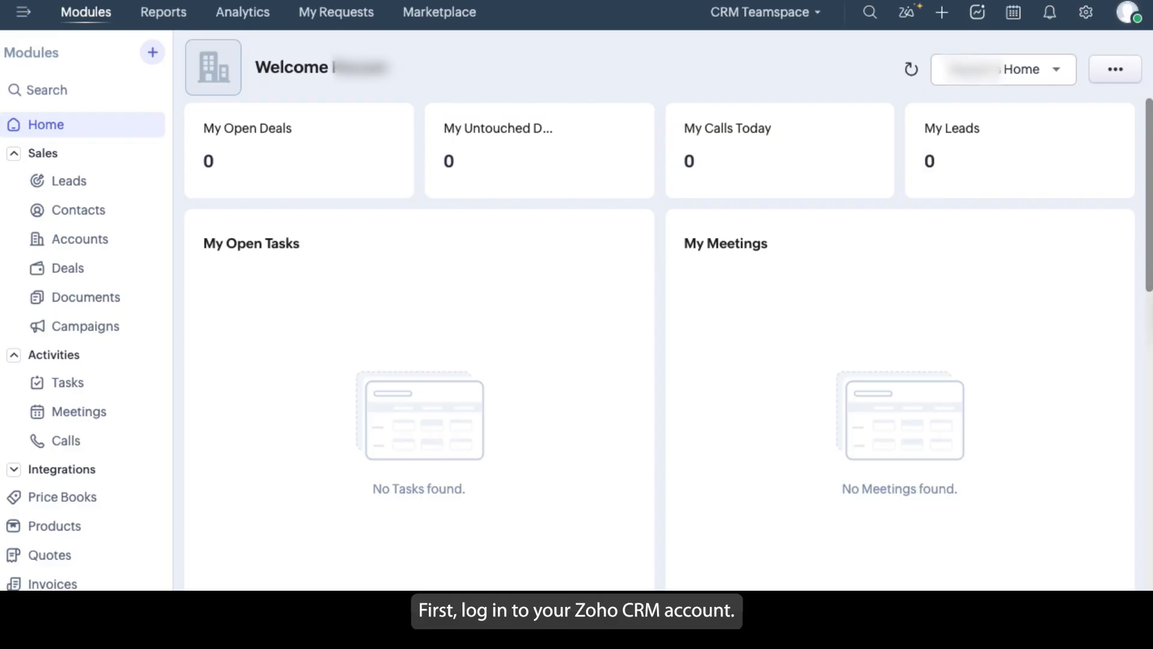
Search the Marketplace for "Quickboo", open QuickBooks Extension for Zoho CRM and view its pricing
{"action": "left_click", "coordinate": [442, 16]}
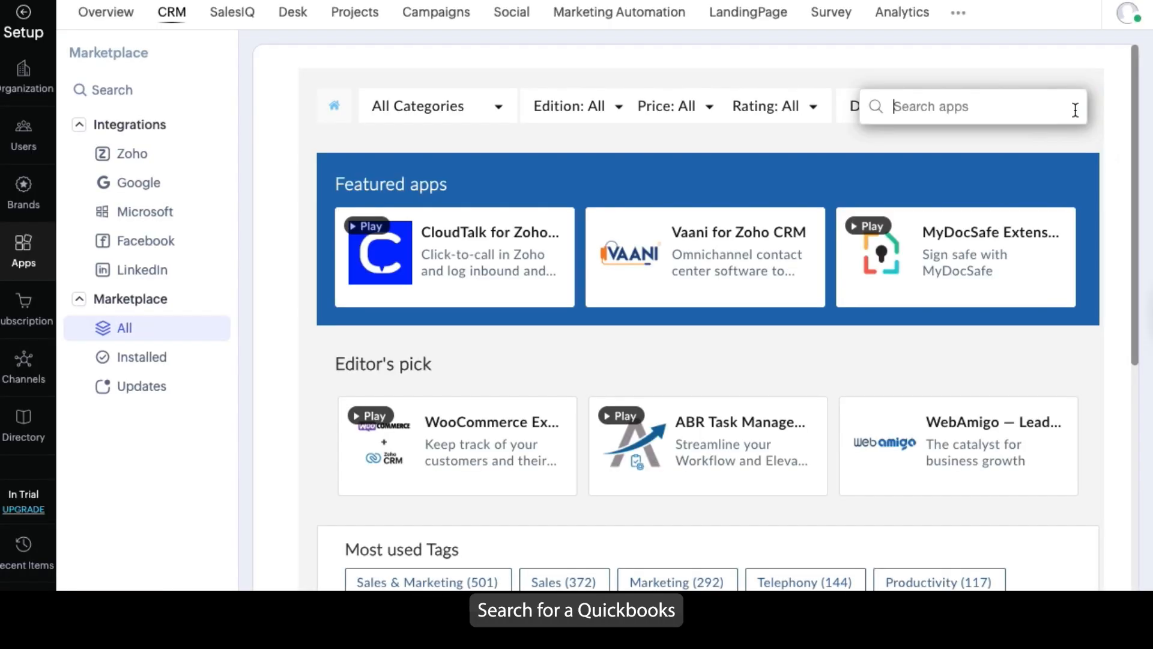
{"action": "type", "text": "Quickboo"}
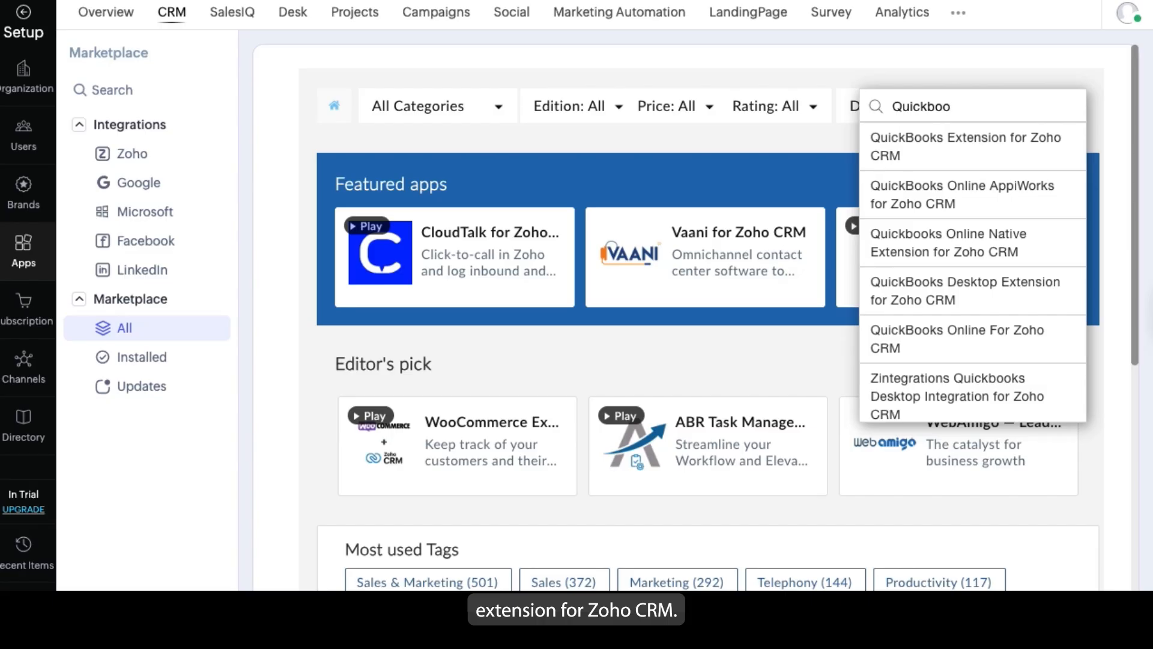
{"action": "left_click", "coordinate": [1029, 150]}
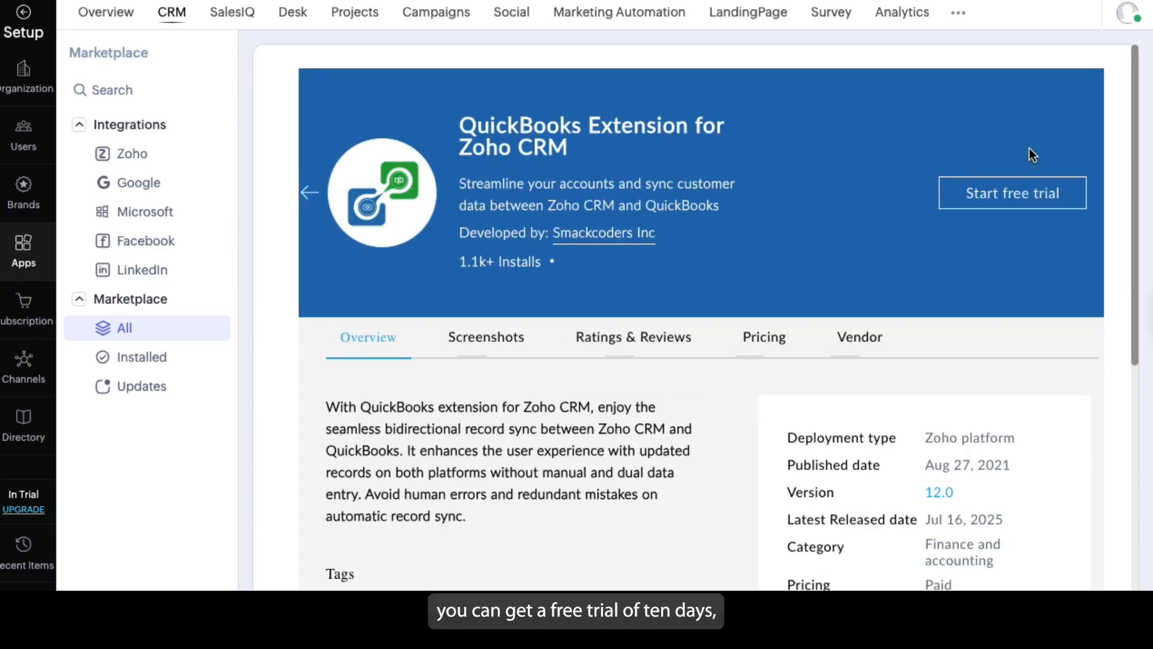
{"action": "left_click", "coordinate": [764, 337]}
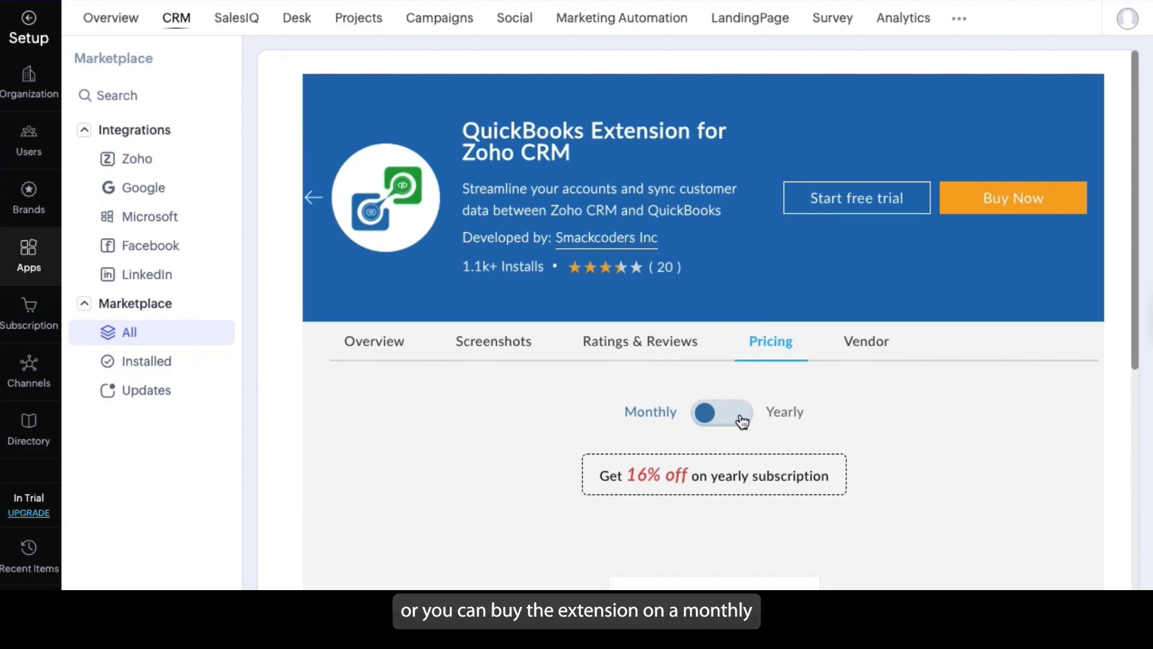
{"action": "left_click", "coordinate": [738, 413]}
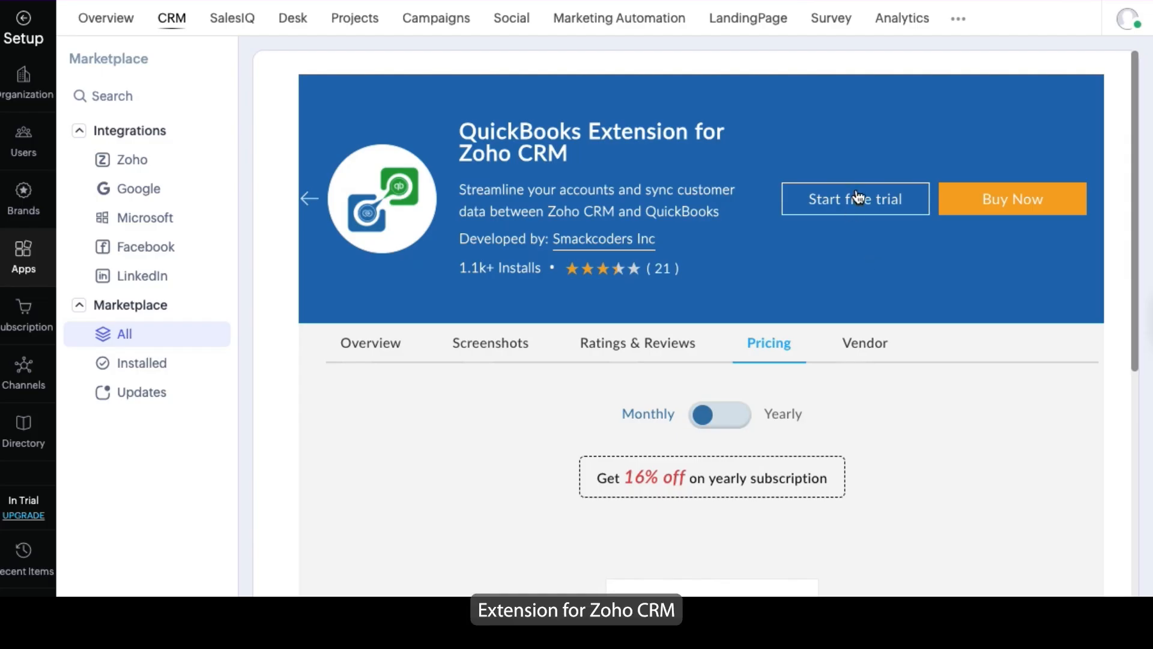
Start the extension's free trial, agreeing to the vendor's terms and privacy policy and the Zoho Marketplace terms
{"action": "left_click", "coordinate": [851, 198]}
{"action": "scroll", "coordinate": [778, 257], "scroll_direction": "down", "scroll_amount": 1}
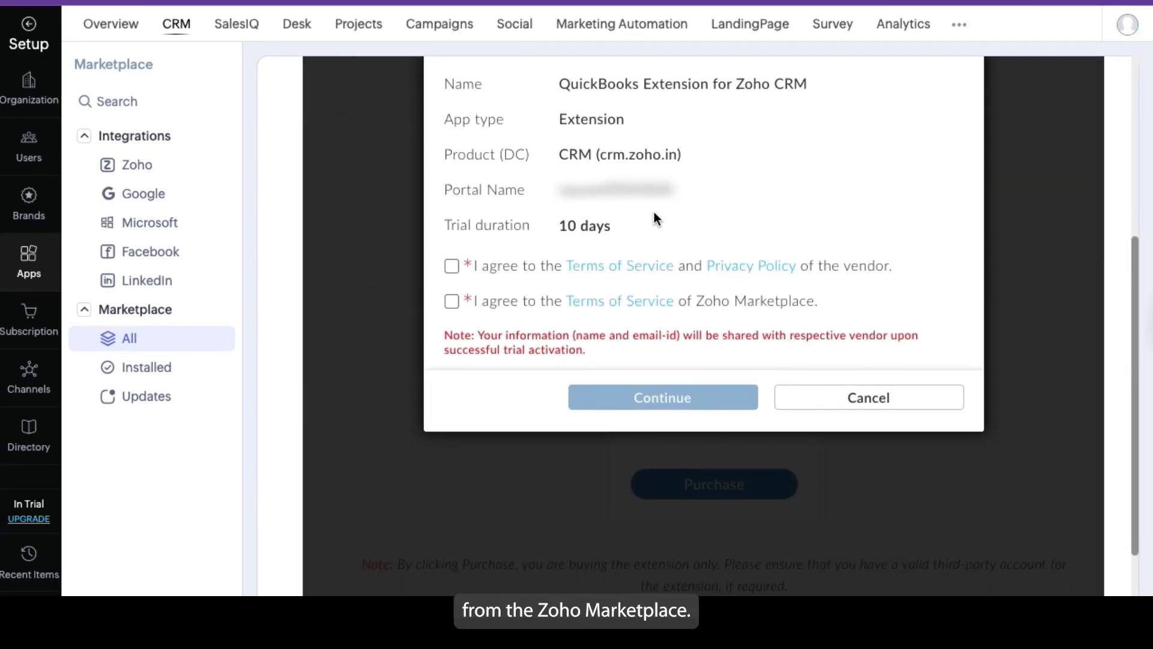
{"action": "scroll", "coordinate": [654, 212], "scroll_direction": "up", "scroll_amount": 1}
{"action": "left_click", "coordinate": [451, 368]}
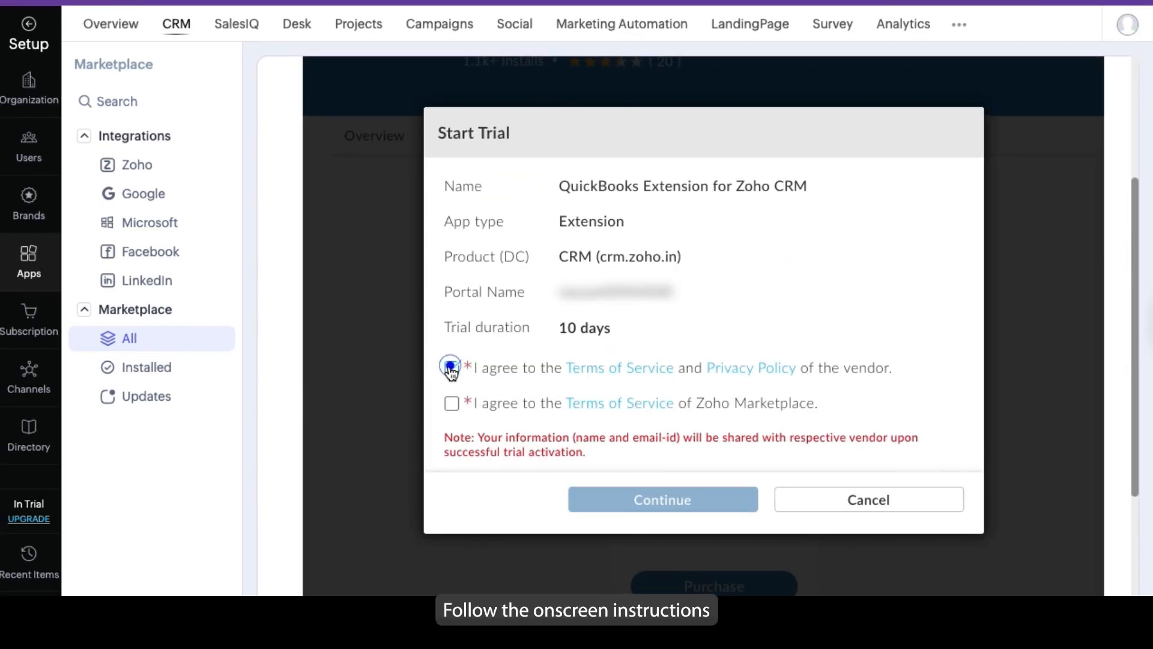
{"action": "left_click", "coordinate": [451, 403]}
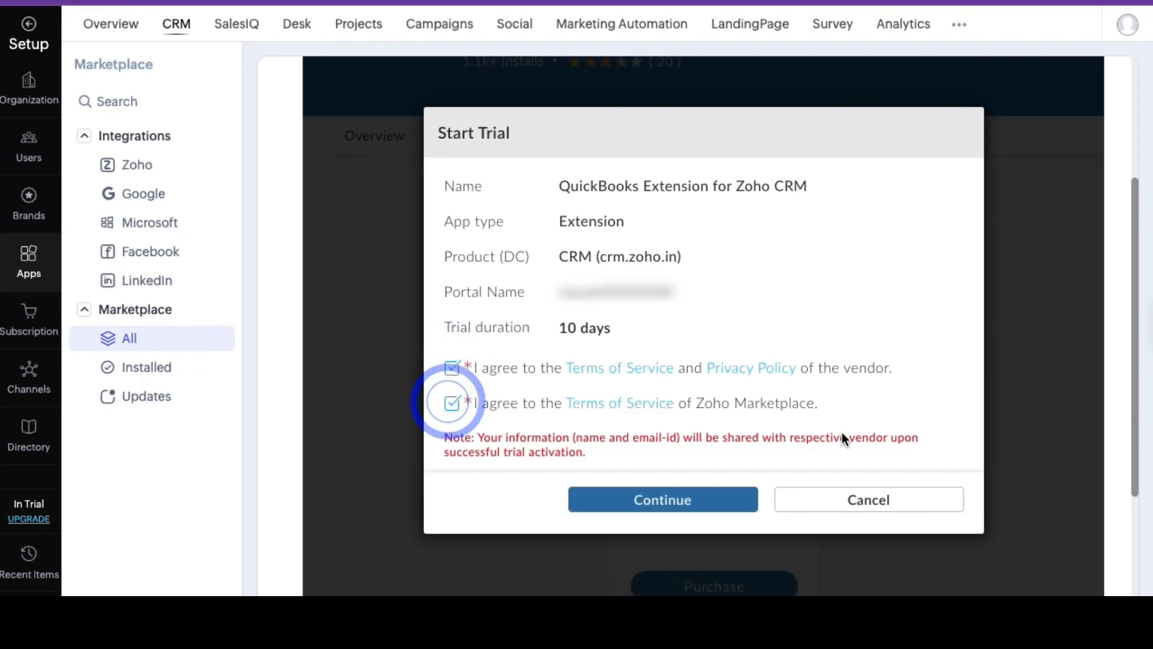
{"action": "left_click", "coordinate": [667, 500]}
Accept the Terms of Service, authorize data access and install the Zoho CRM - QuickBooks Integration
{"action": "left_click", "coordinate": [363, 370]}
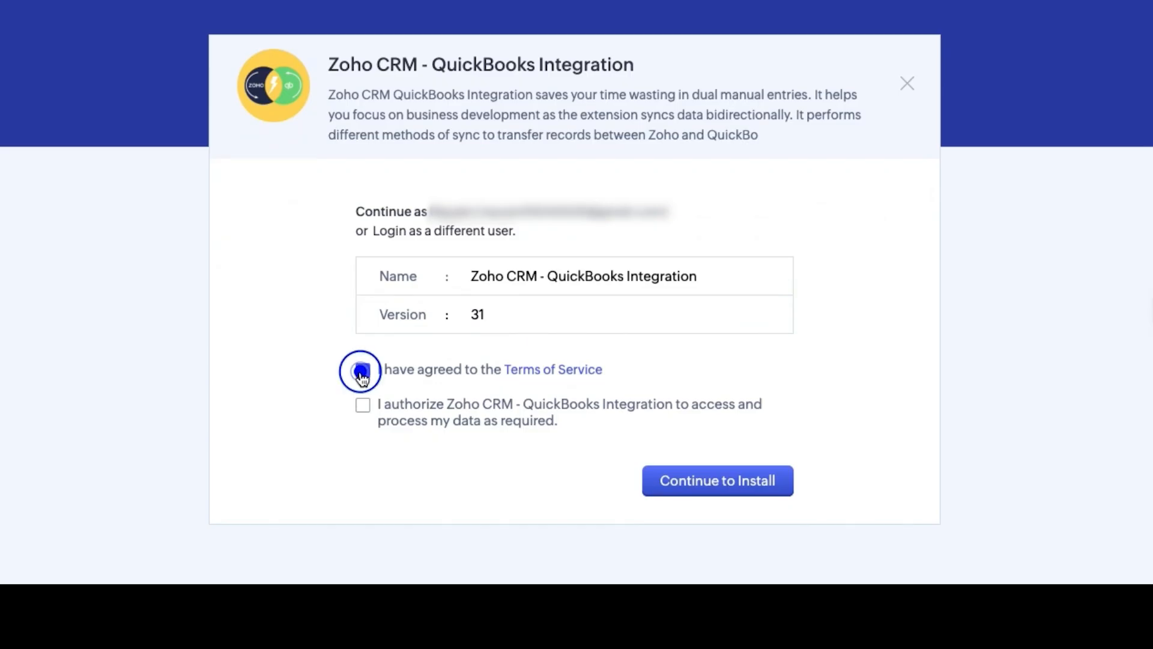
{"action": "left_click", "coordinate": [362, 404]}
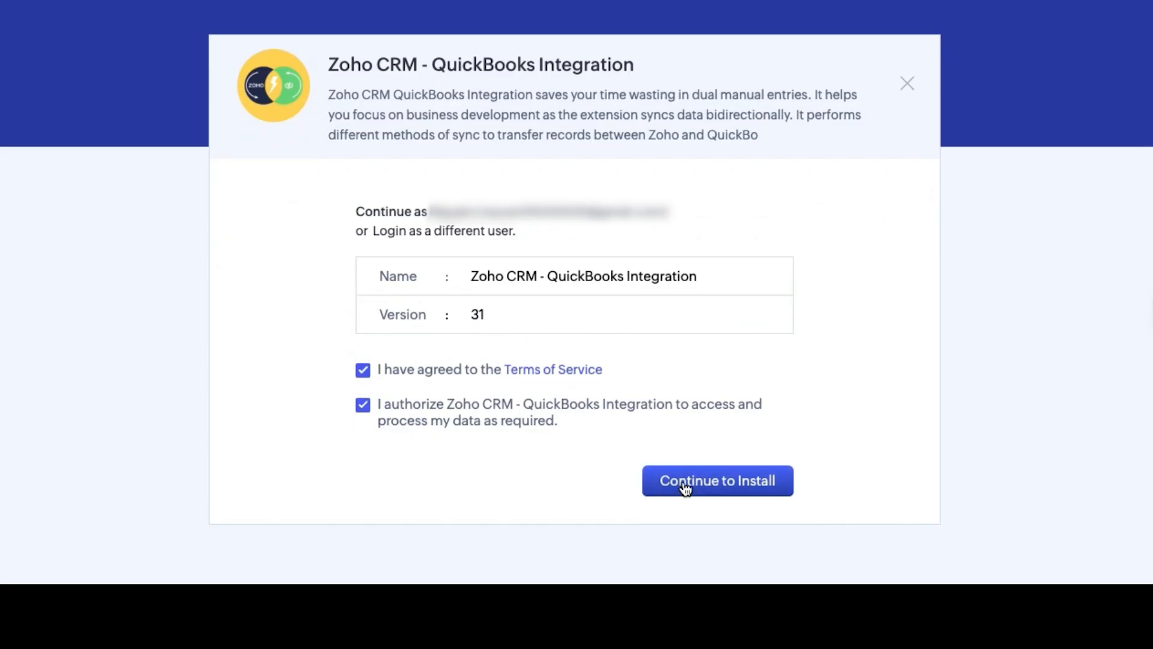
{"action": "left_click", "coordinate": [685, 488]}
{"action": "left_click", "coordinate": [733, 394]}
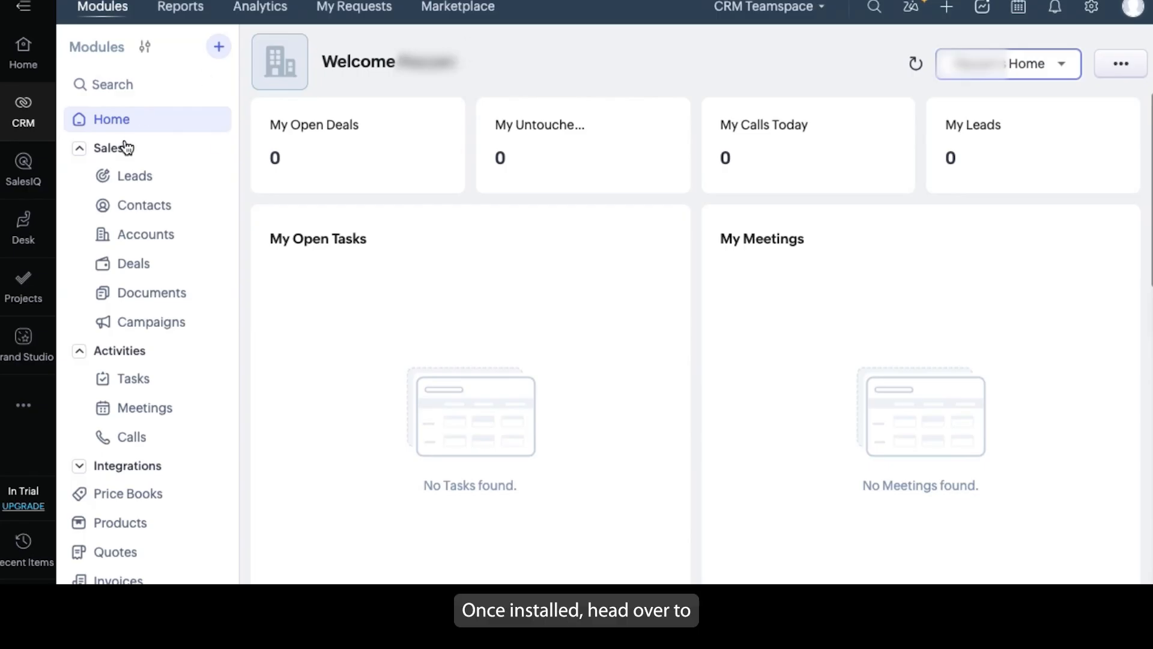
Search the CRM modules for "Q" and open the QuickBooks module
{"action": "left_click", "coordinate": [106, 85]}
{"action": "type", "text": "Q"}
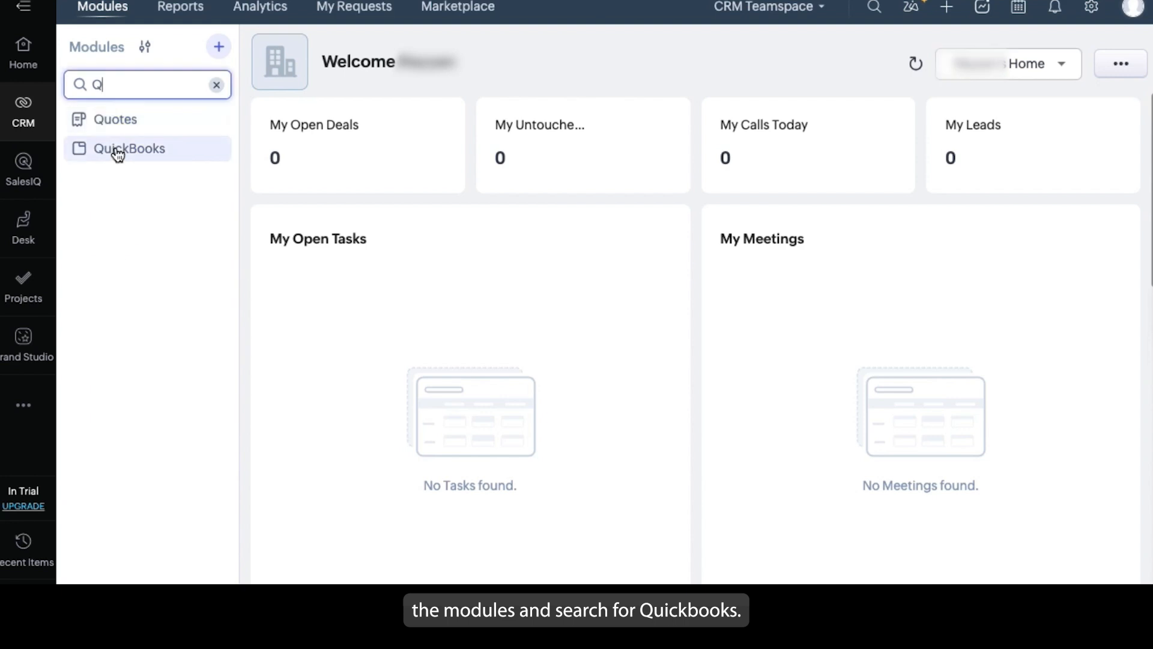
{"action": "left_click", "coordinate": [120, 149]}
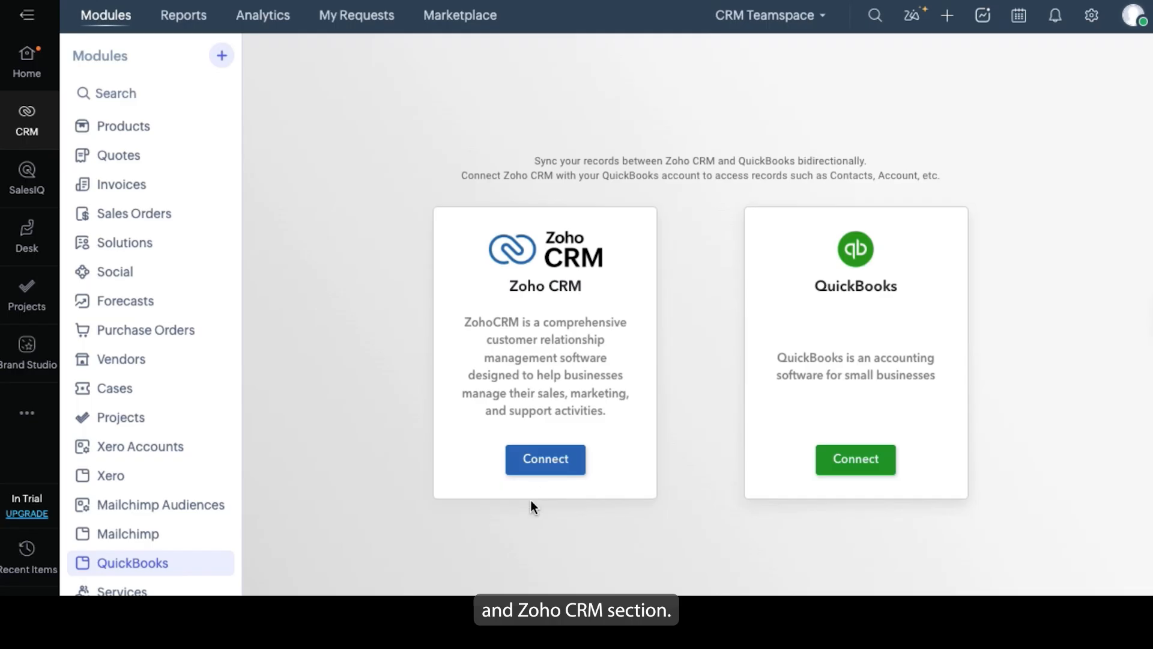
Connect Zoho CRM to the extension and allow Xapps to access the listed Zoho account data
{"action": "left_click", "coordinate": [545, 460]}
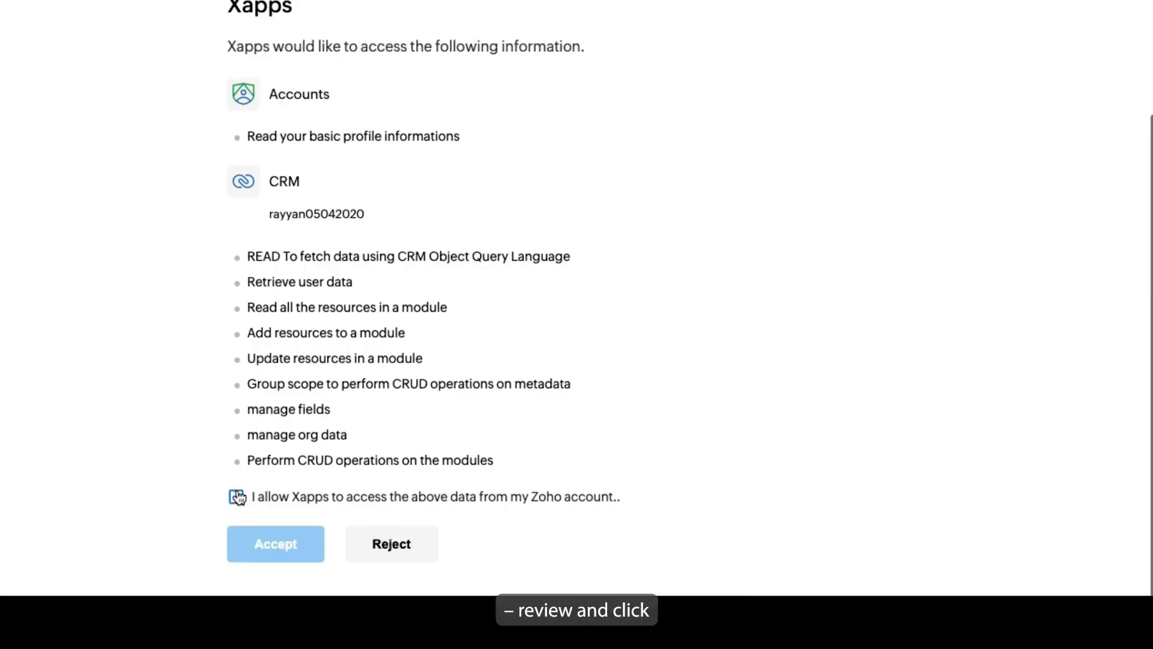
{"action": "left_click", "coordinate": [236, 497]}
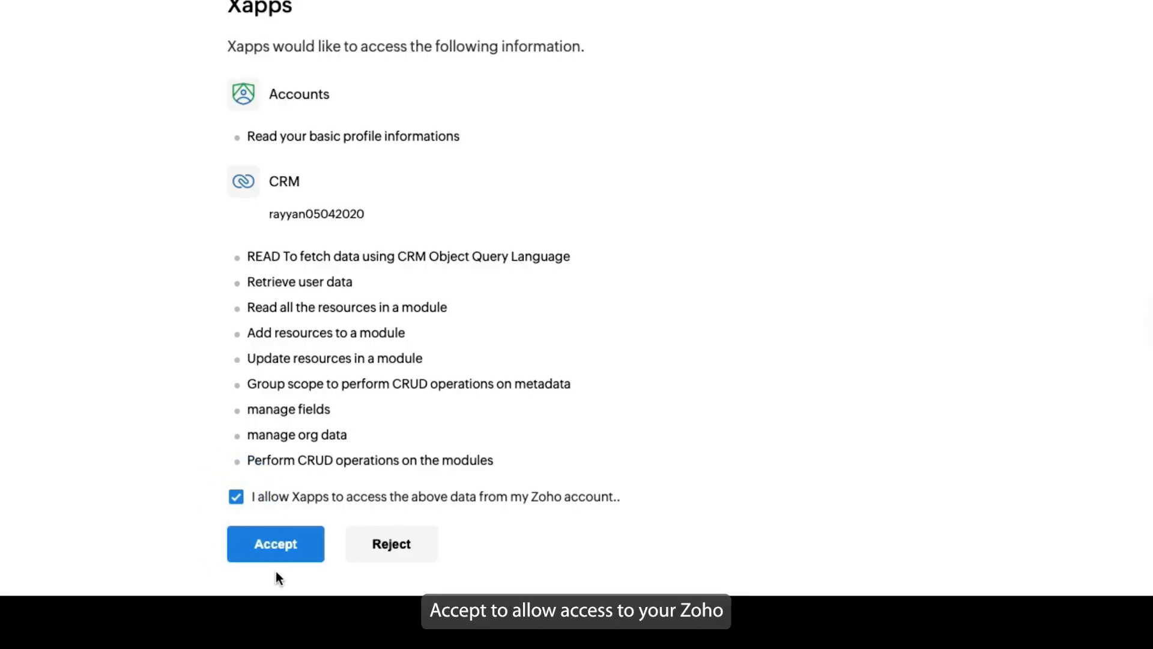
{"action": "left_click", "coordinate": [270, 544]}
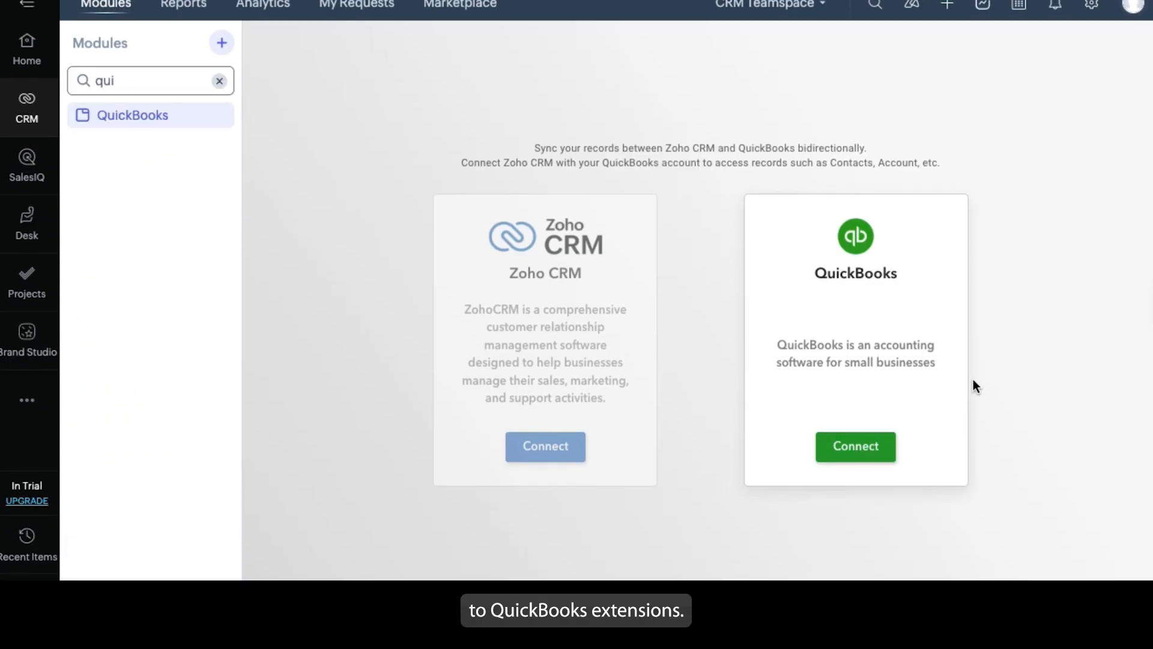
Connect QuickBooks to the extension and continue the Intuit sign-in with the prefilled password
{"action": "left_click", "coordinate": [853, 467]}
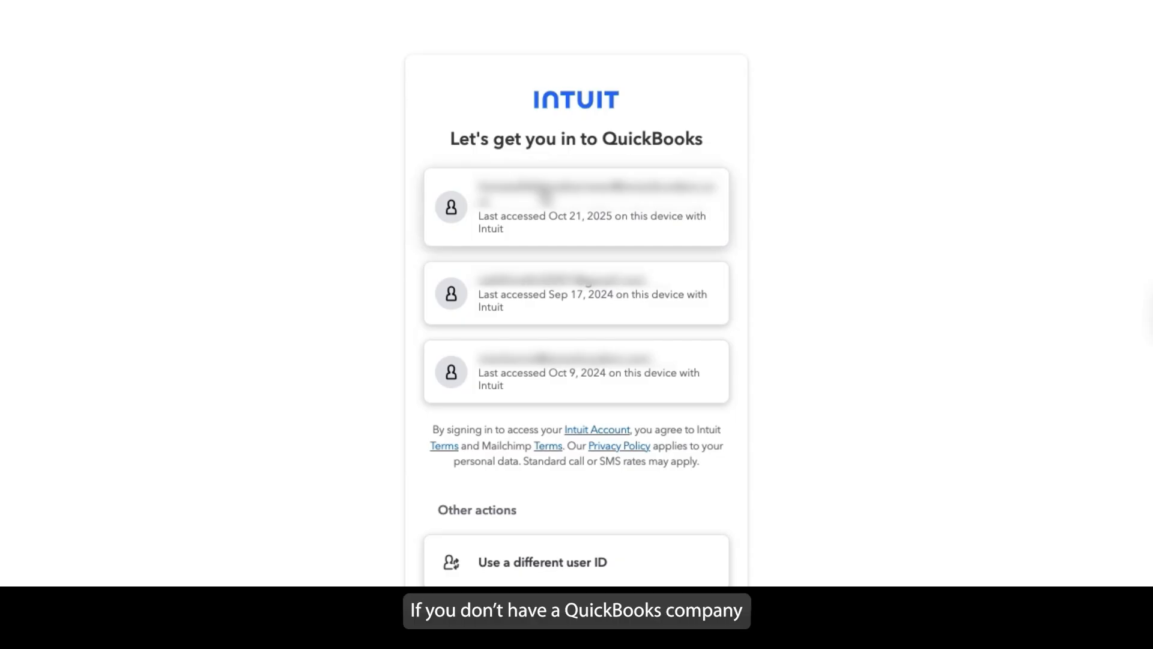
{"action": "left_click", "coordinate": [543, 191]}
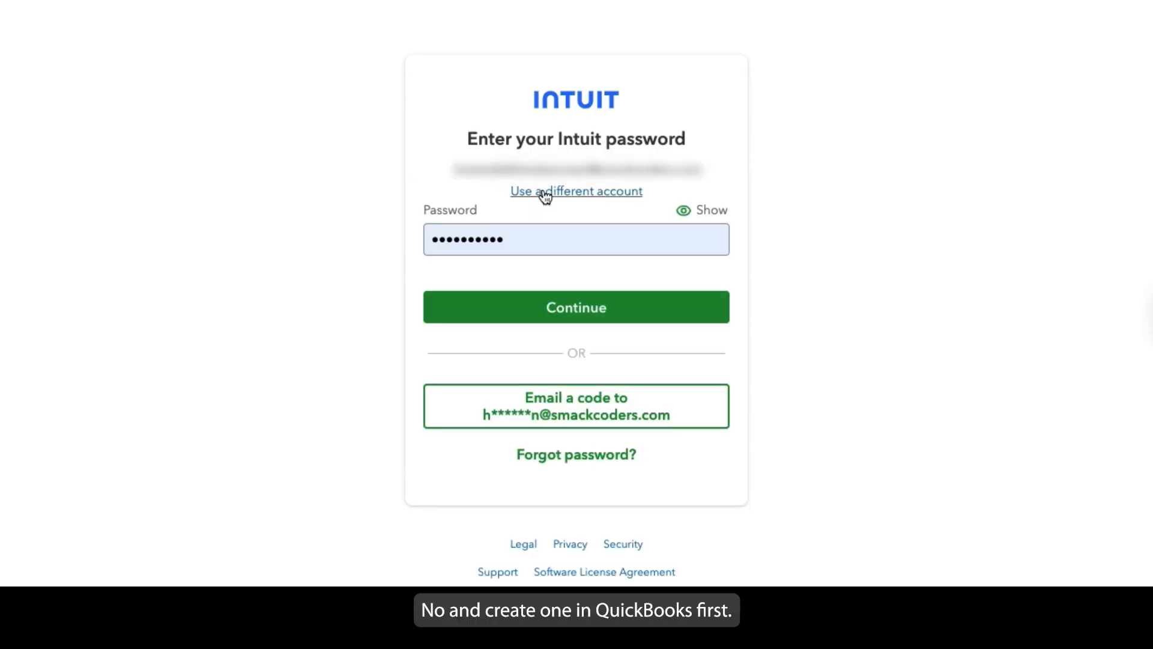
{"action": "left_click", "coordinate": [562, 307]}
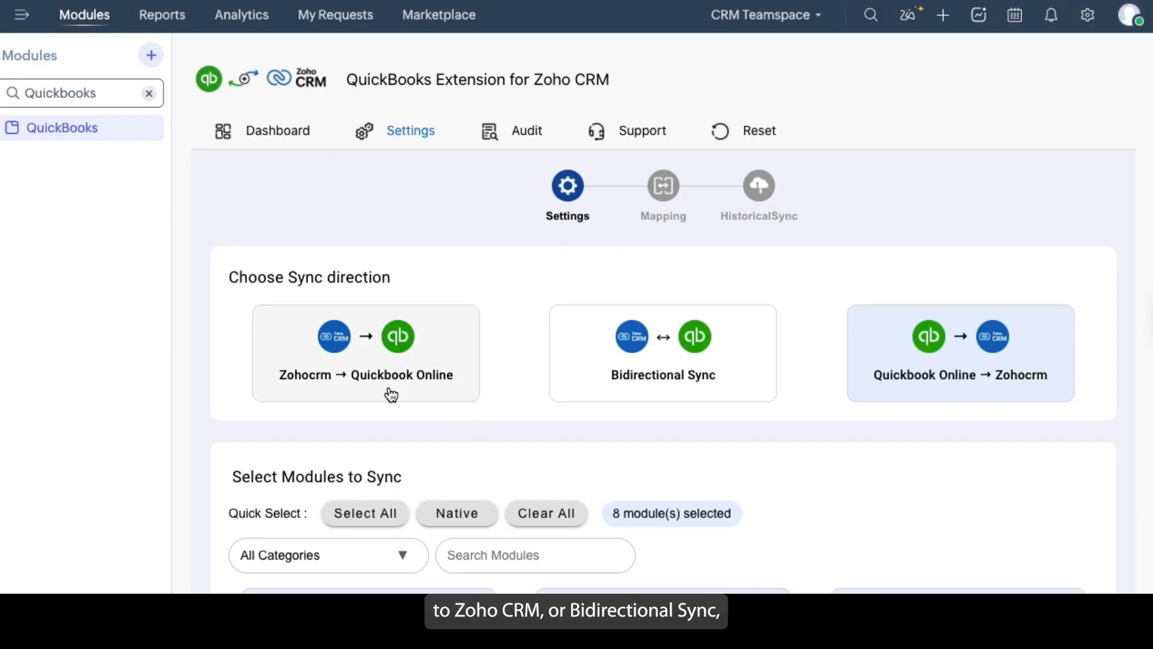
Try both one-way sync directions and choose Bidirectional Sync
{"action": "left_click", "coordinate": [375, 358]}
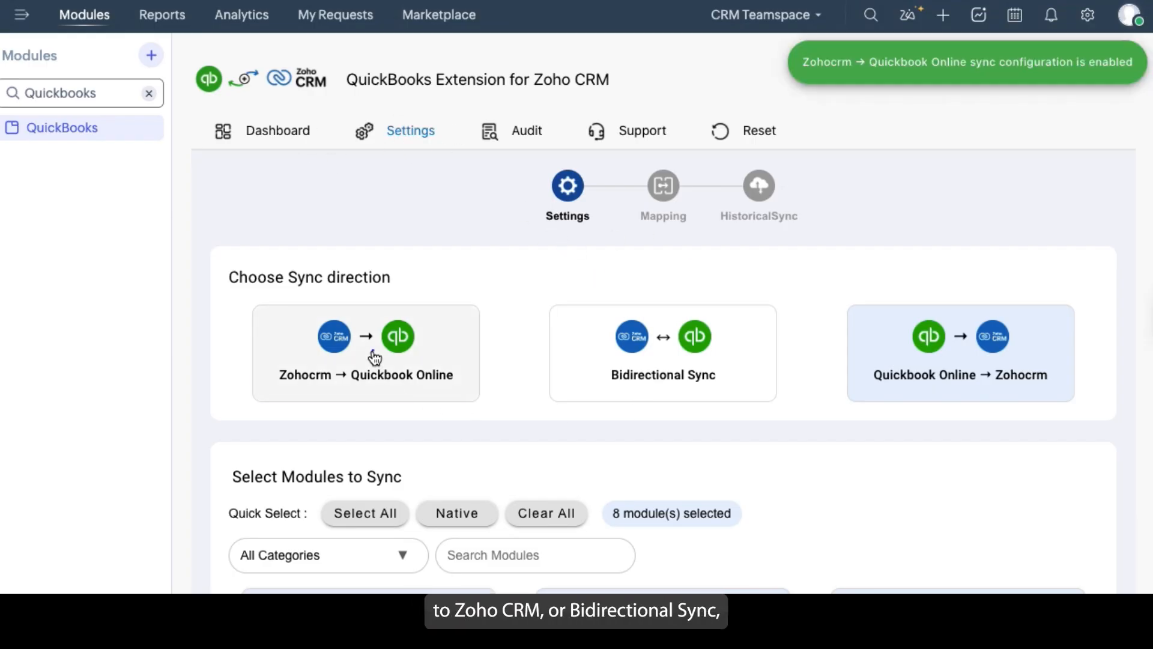
{"action": "left_click", "coordinate": [890, 351]}
{"action": "left_click", "coordinate": [667, 350]}
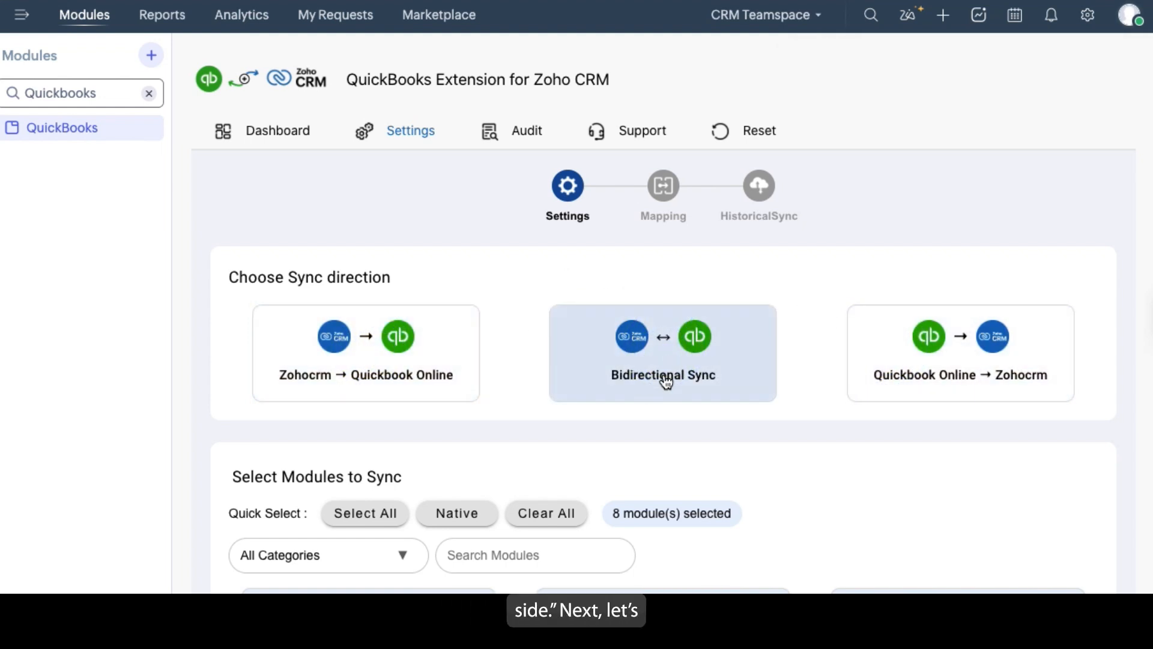
Select all modules for syncing, also trying the Native quick selection before selecting all again
{"action": "scroll", "coordinate": [529, 454], "scroll_direction": "down", "scroll_amount": 5}
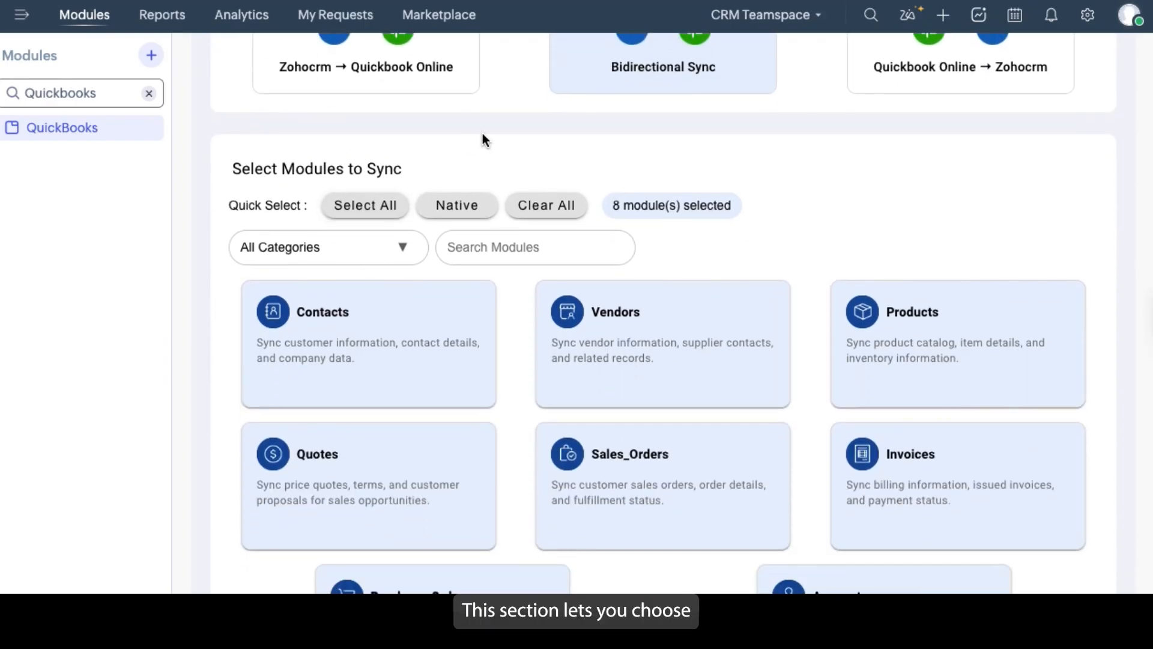
{"action": "scroll", "coordinate": [644, 195], "scroll_direction": "up", "scroll_amount": 2}
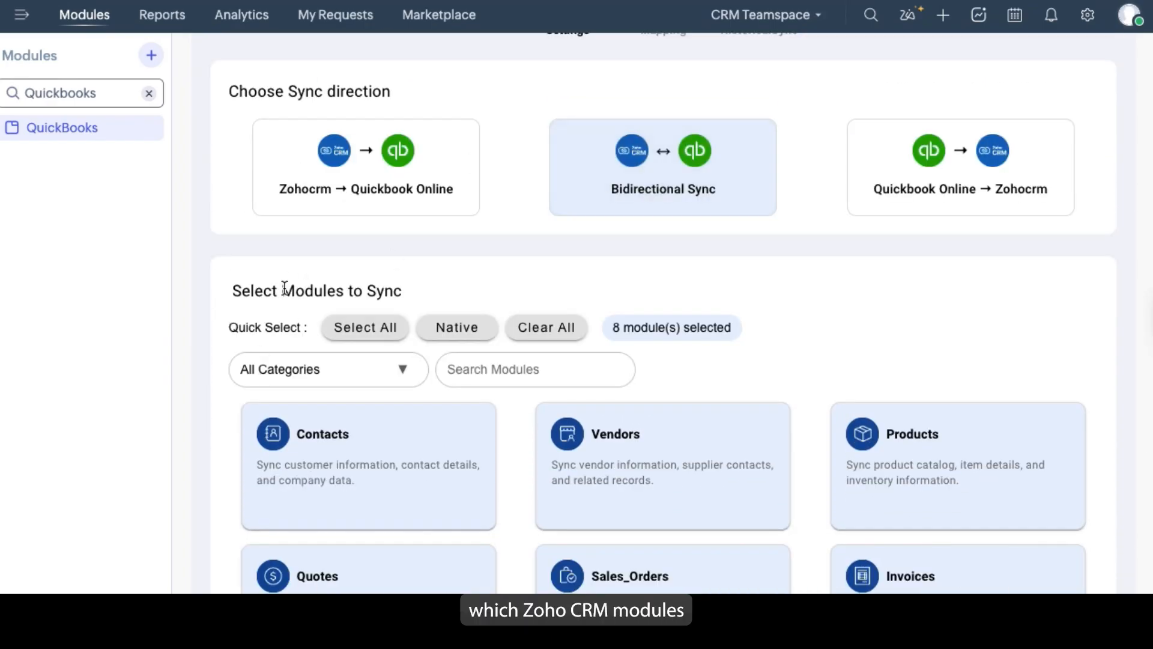
{"action": "left_click", "coordinate": [391, 336]}
{"action": "scroll", "coordinate": [465, 287], "scroll_direction": "down", "scroll_amount": 1}
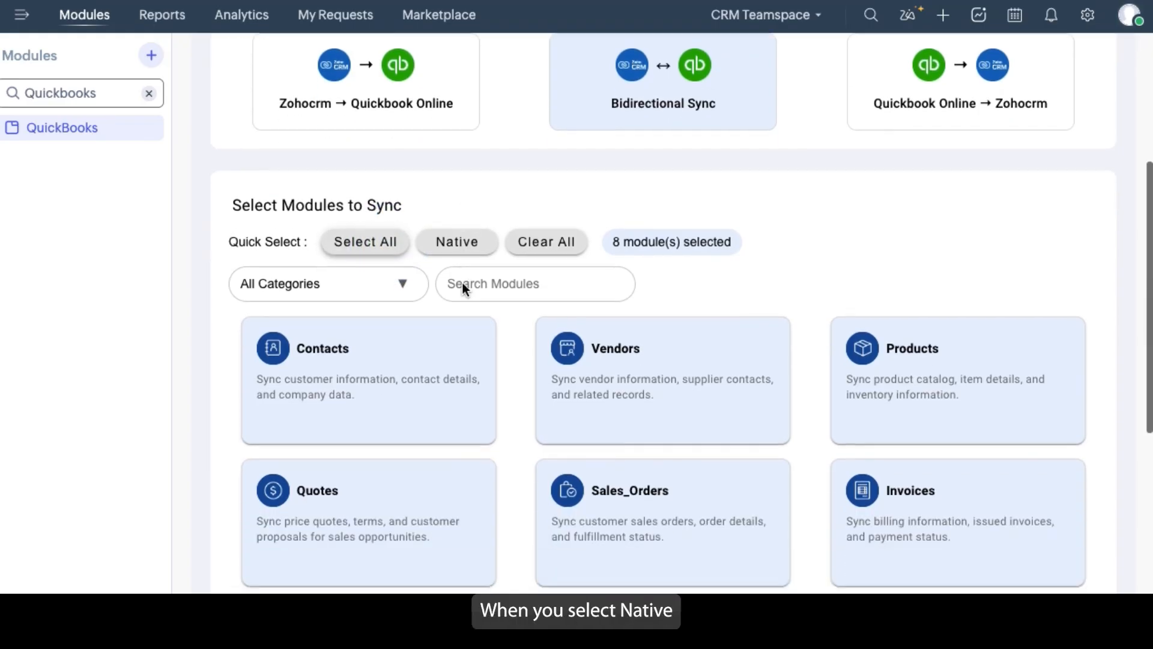
{"action": "scroll", "coordinate": [463, 288], "scroll_direction": "down", "scroll_amount": 2}
{"action": "left_click", "coordinate": [457, 99]}
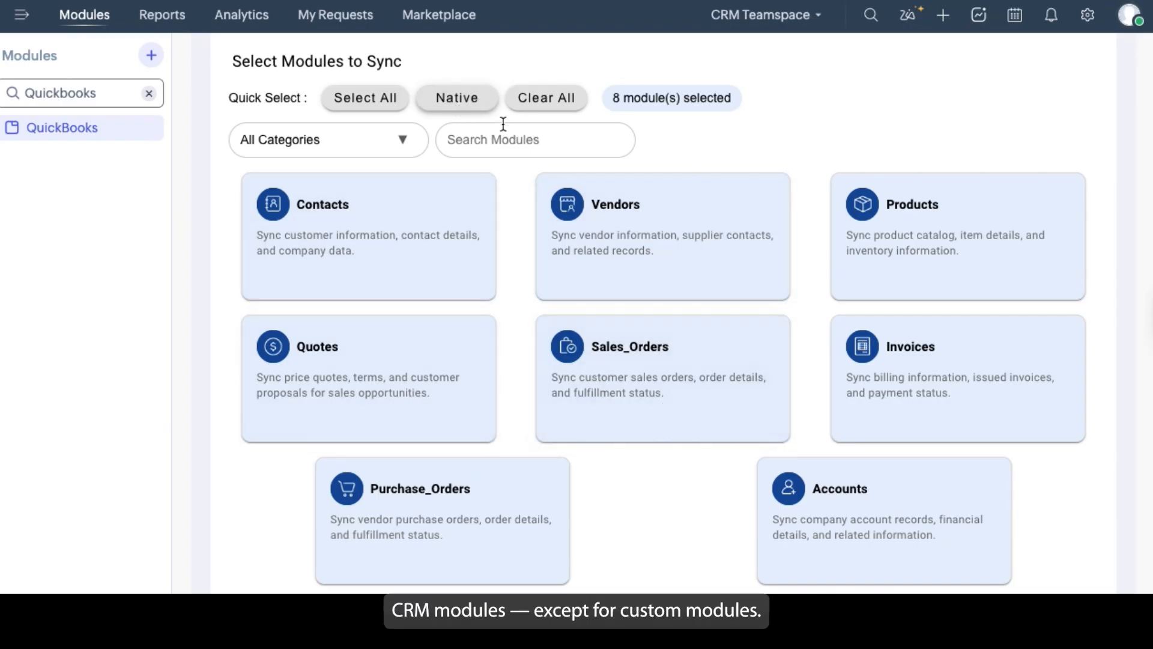
{"action": "left_click", "coordinate": [341, 97]}
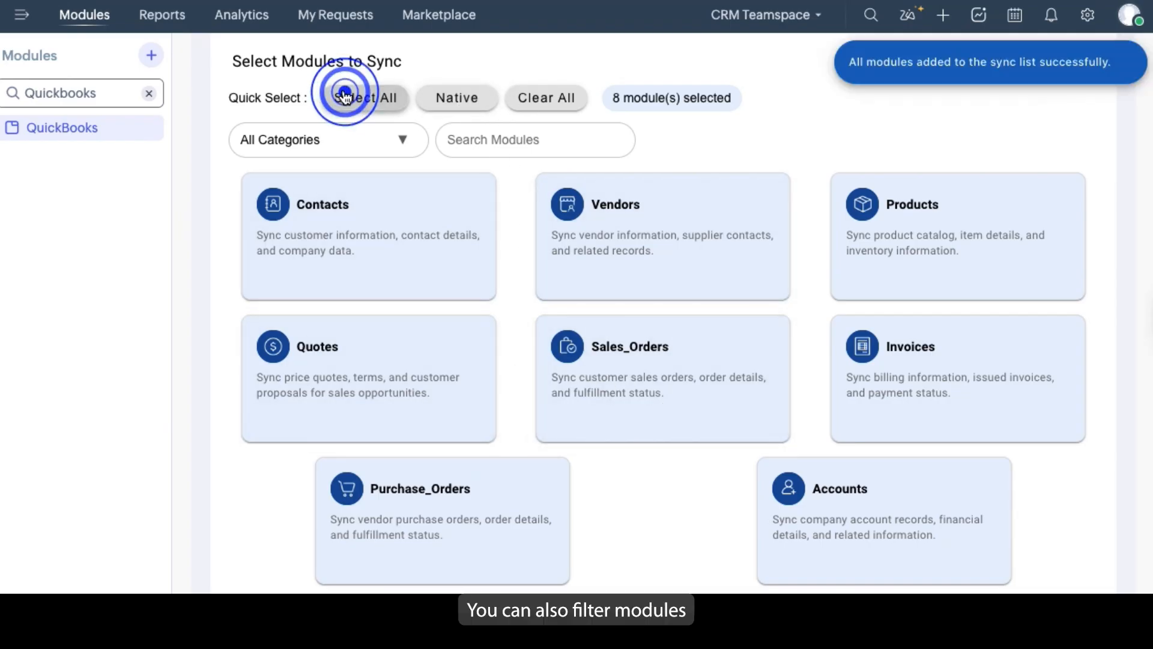
Filter the sync modules by Sales & Marketing, Inventory and Financial to view each category's modules
{"action": "left_click", "coordinate": [378, 133]}
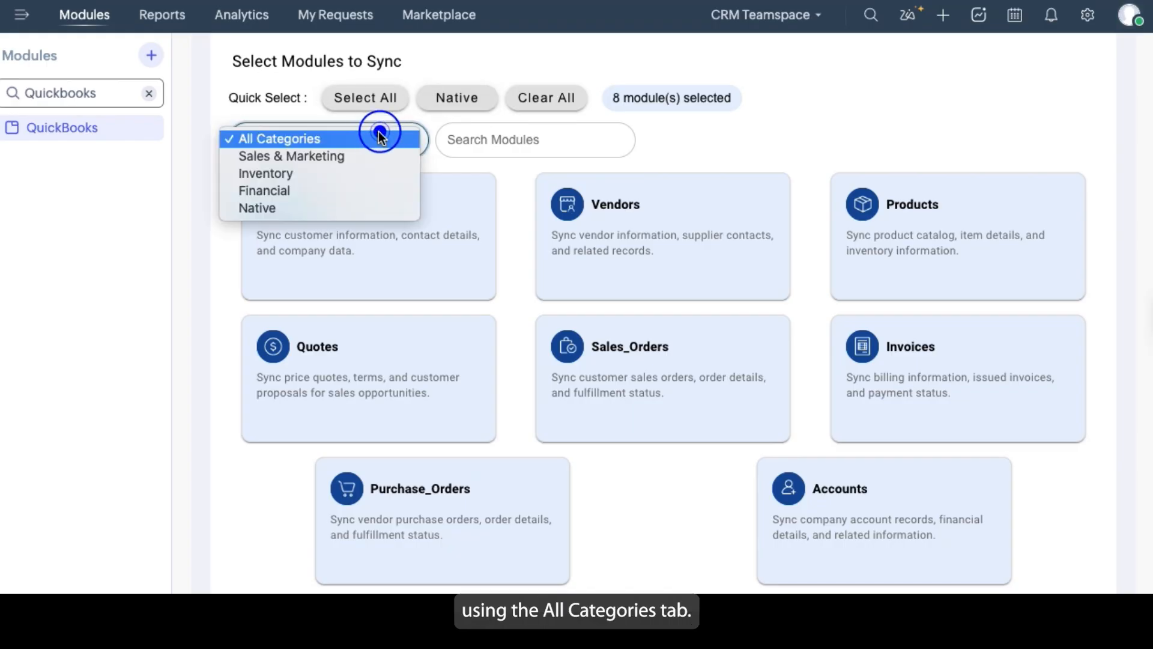
{"action": "left_click", "coordinate": [327, 159]}
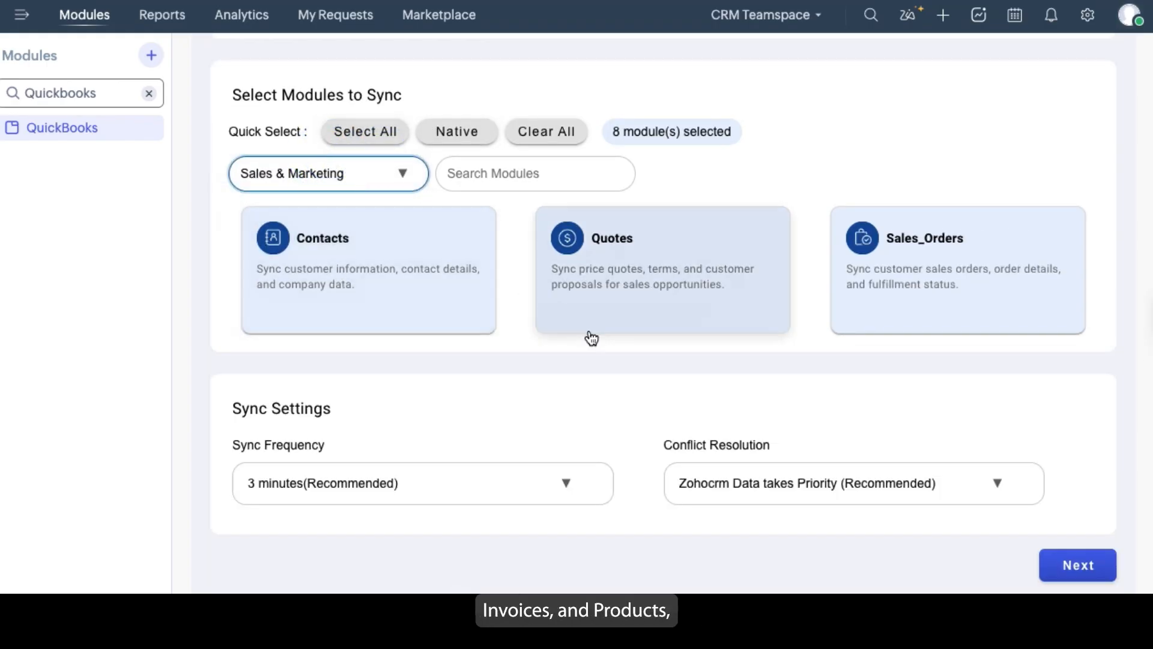
{"action": "left_click", "coordinate": [354, 166]}
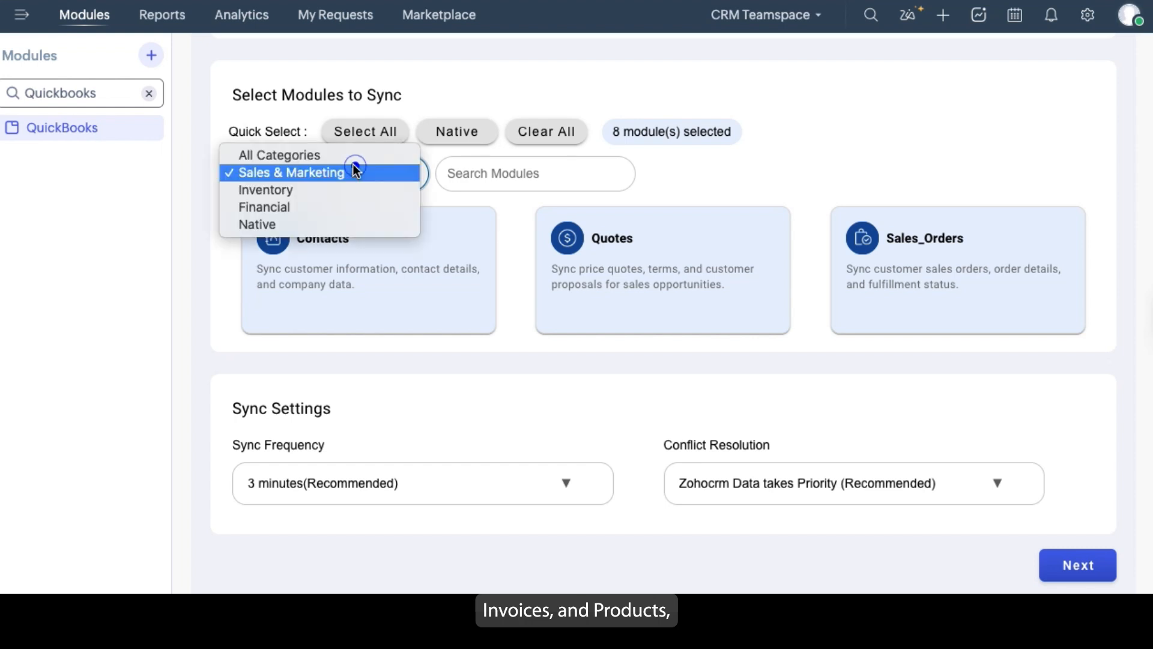
{"action": "left_click", "coordinate": [317, 188]}
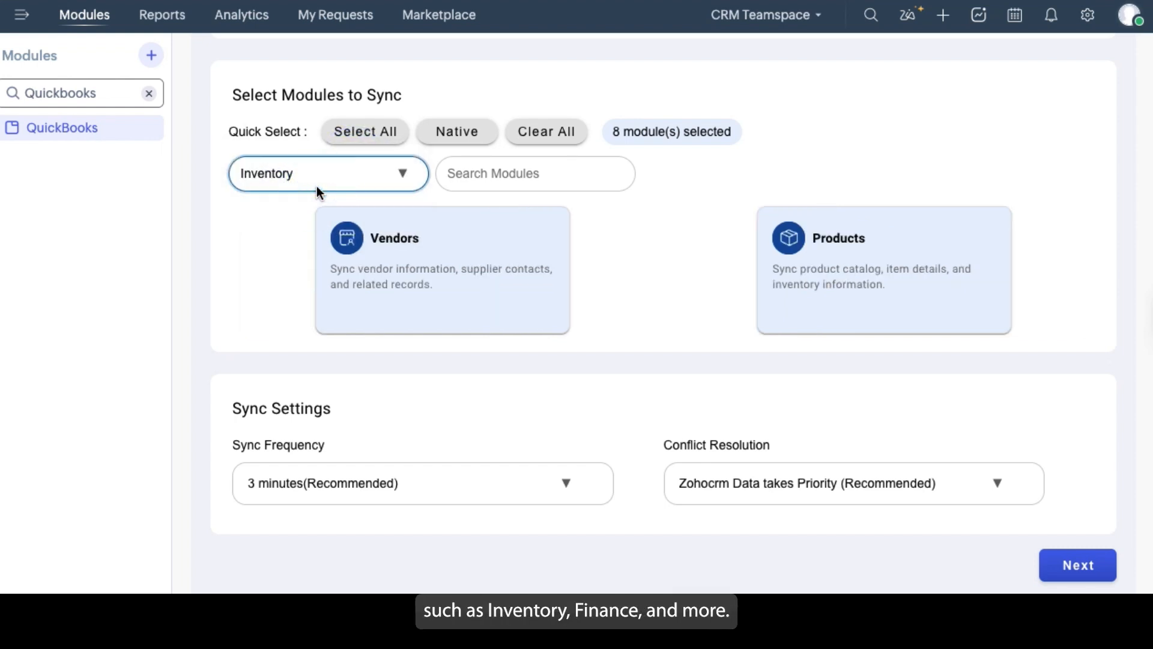
{"action": "left_click", "coordinate": [348, 173]}
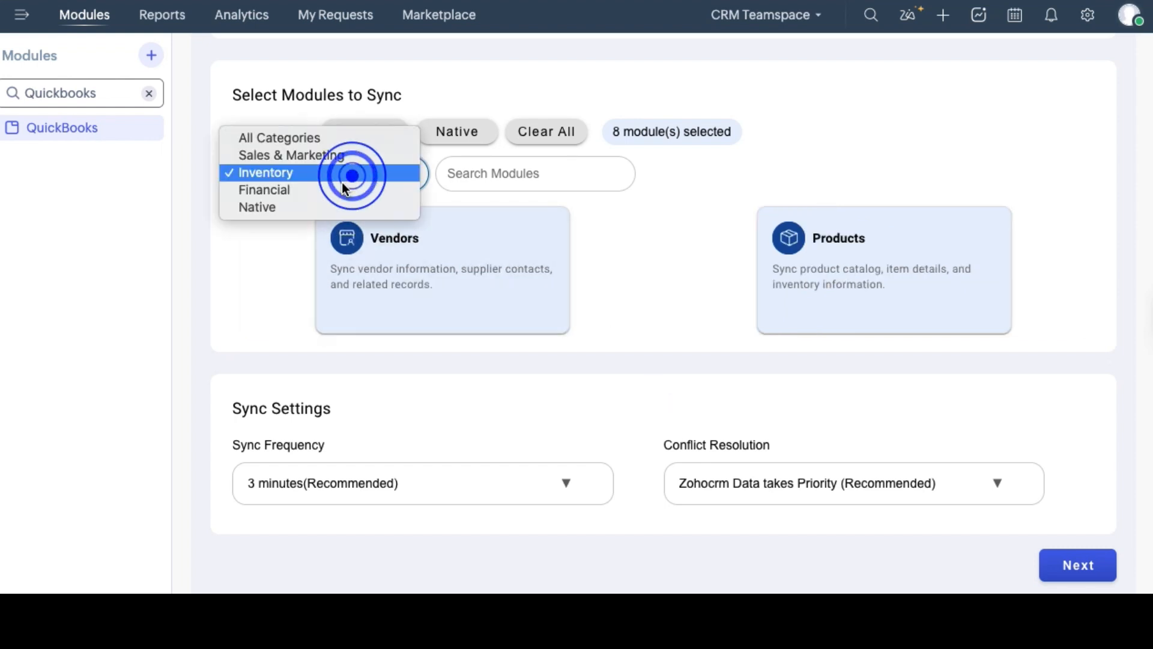
{"action": "left_click", "coordinate": [327, 193]}
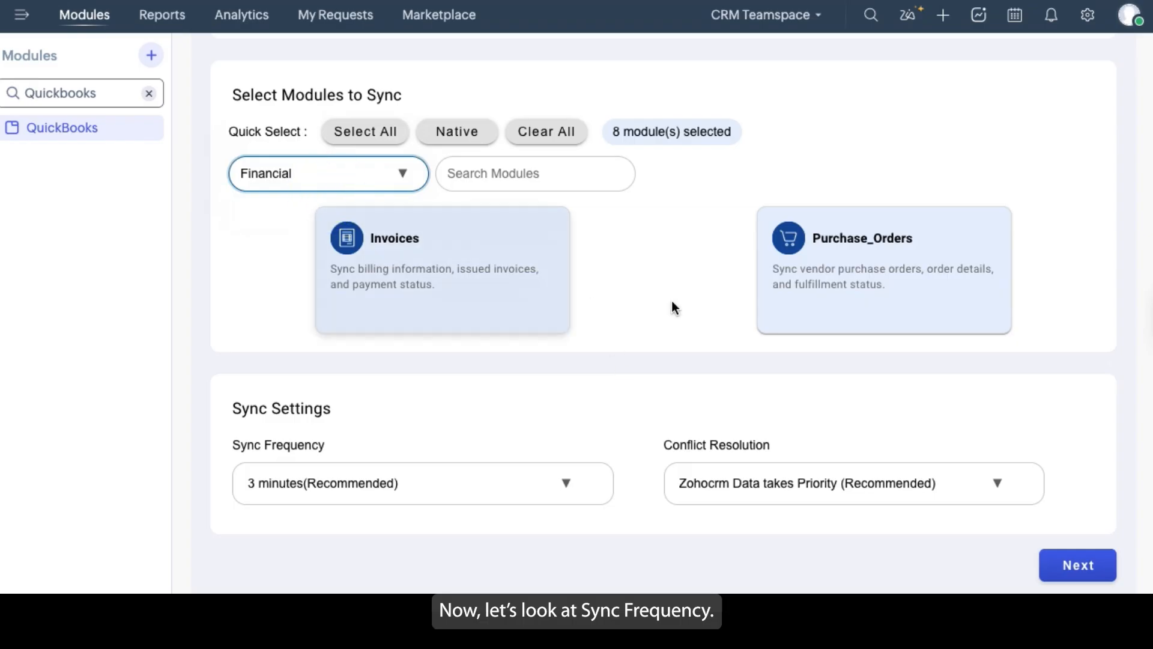
Try a sync frequency of 1 minute and set it back to the recommended 3 minutes
{"action": "left_click", "coordinate": [487, 484]}
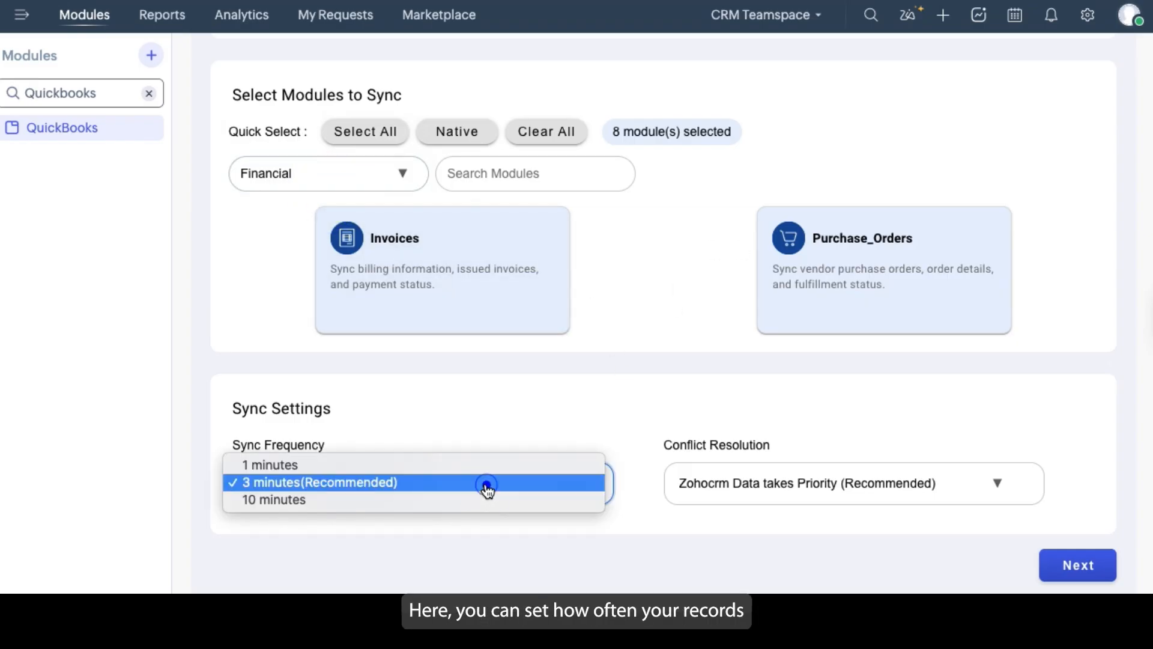
{"action": "left_click", "coordinate": [373, 467]}
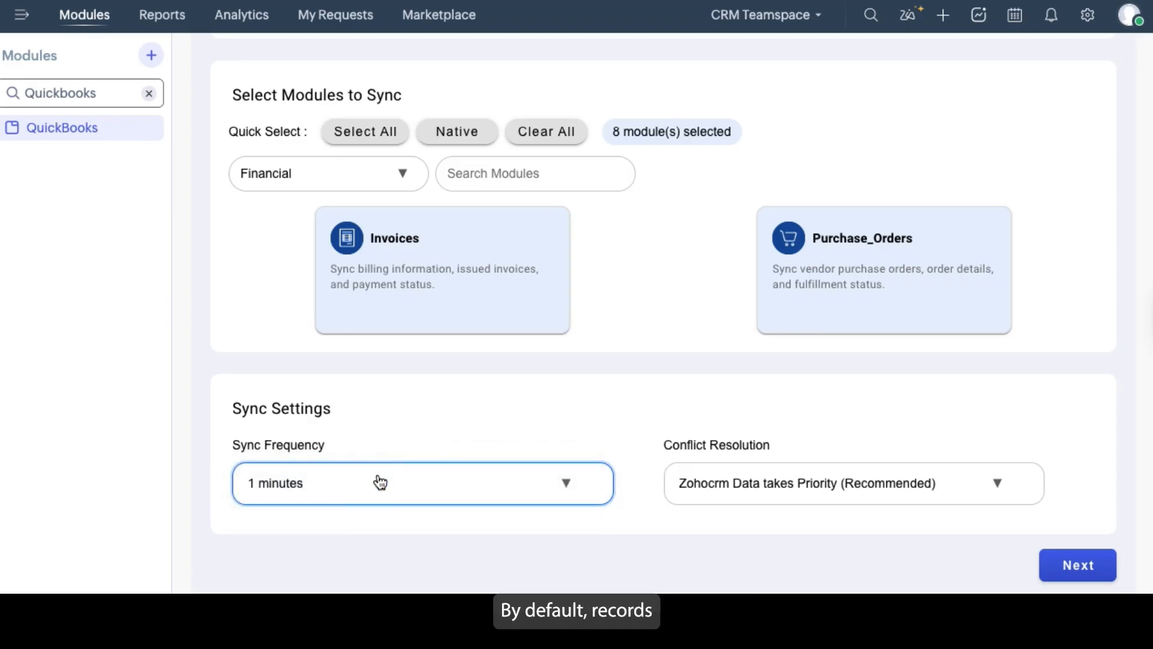
{"action": "left_click", "coordinate": [381, 482]}
{"action": "left_click", "coordinate": [332, 496]}
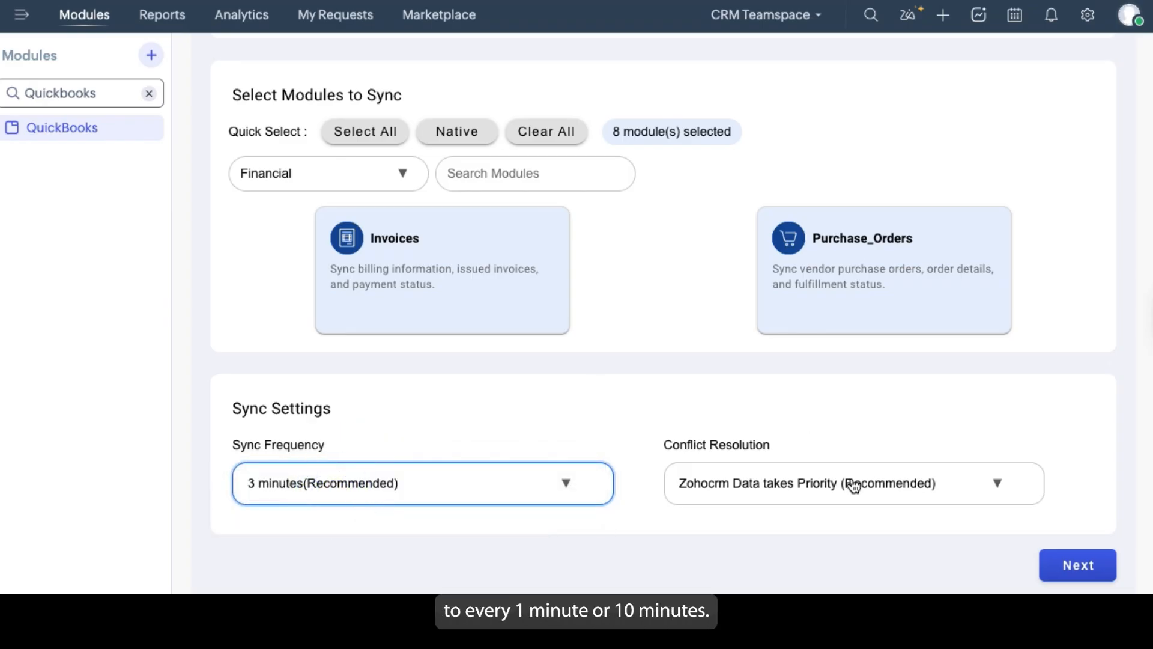
{"action": "left_click", "coordinate": [559, 487]}
{"action": "left_click", "coordinate": [558, 486]}
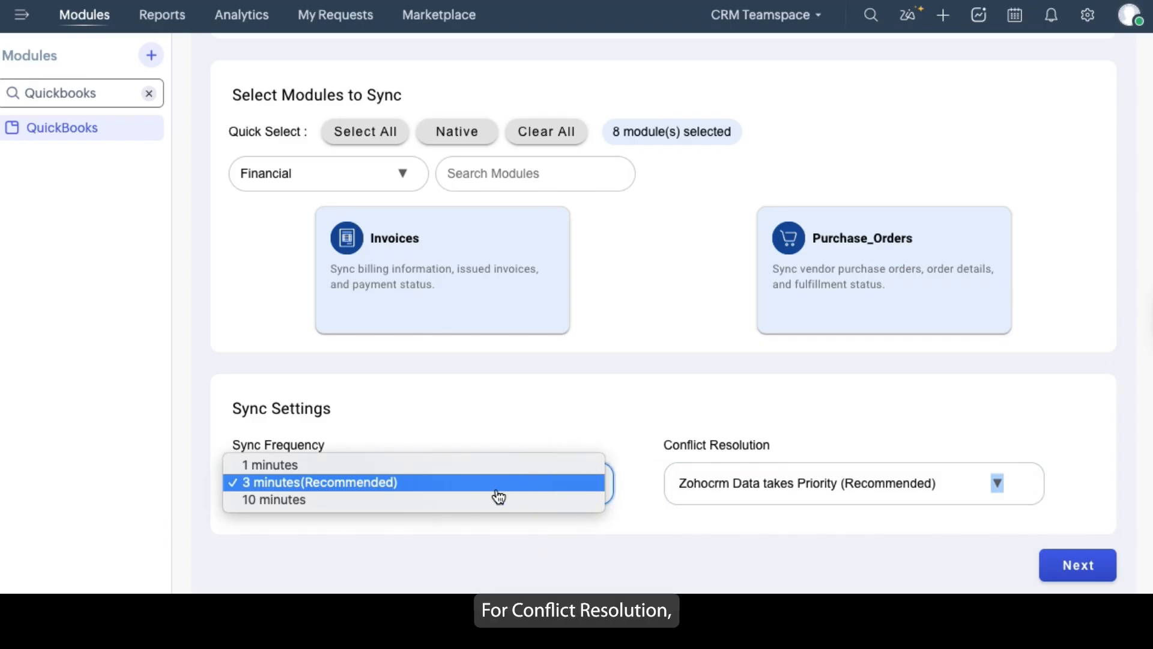
Keep Zohocrm Data takes Priority as the conflict resolution and continue to the field mapping stage
{"action": "left_click", "coordinate": [914, 480]}
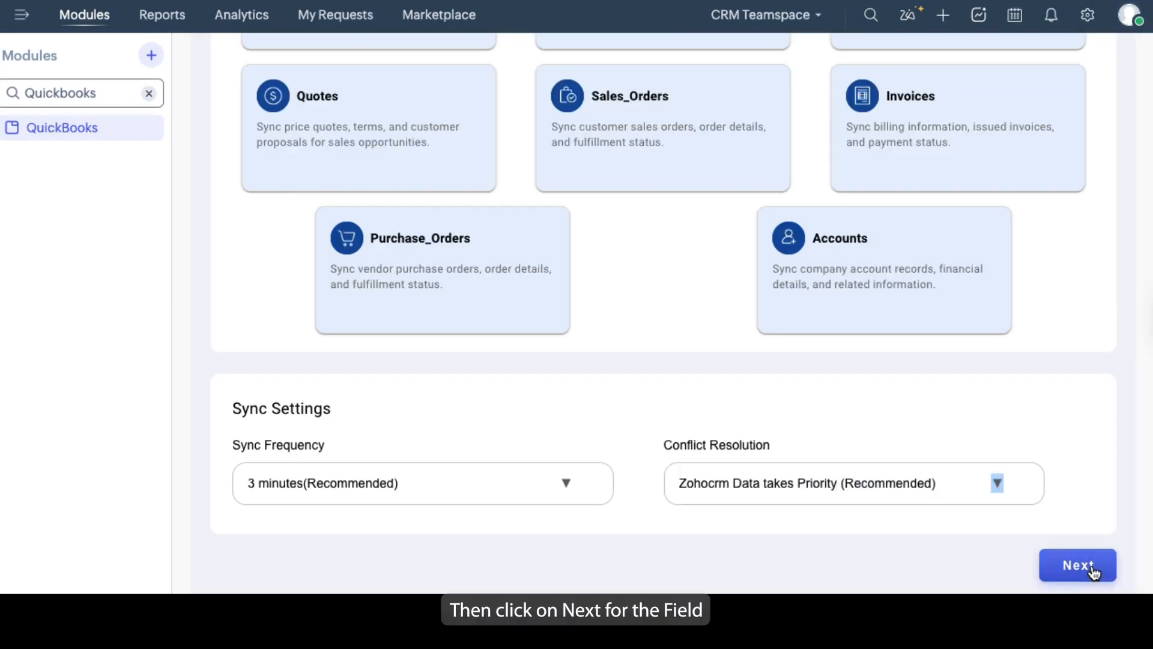
{"action": "left_click", "coordinate": [1092, 566]}
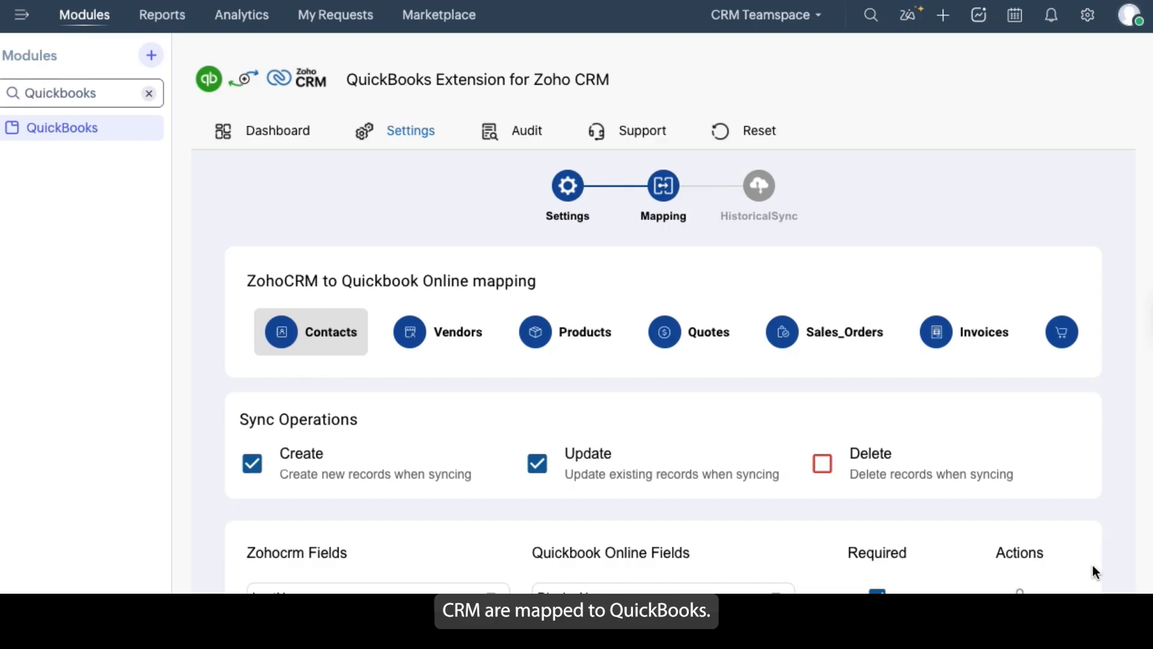
View the Vendors and Products mappings, and return to Contacts to examine its sync operations and mapped fields
{"action": "left_click", "coordinate": [428, 344]}
{"action": "left_click", "coordinate": [566, 332]}
{"action": "left_click", "coordinate": [283, 331]}
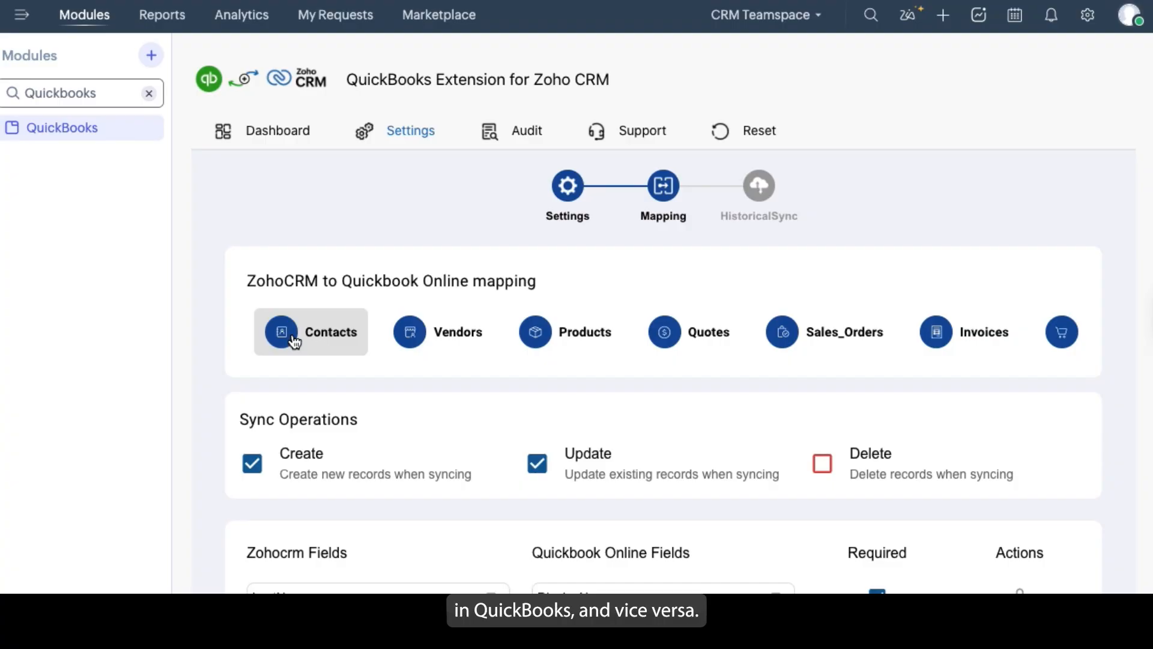
{"action": "scroll", "coordinate": [849, 304], "scroll_direction": "down", "scroll_amount": 5}
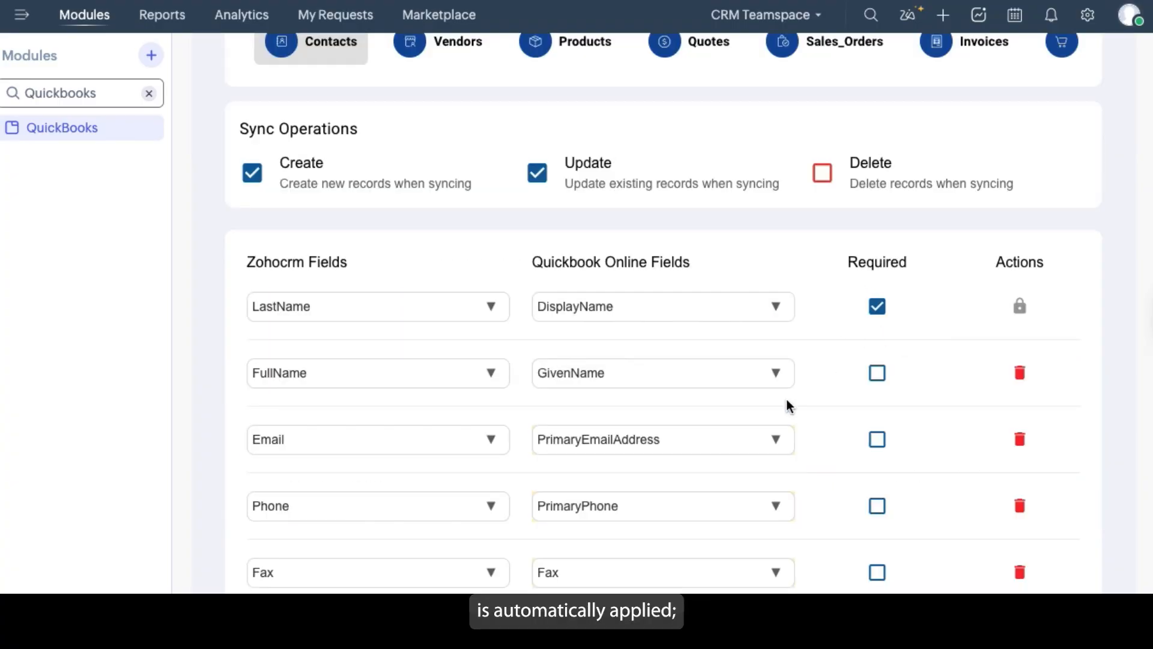
{"action": "scroll", "coordinate": [779, 417], "scroll_direction": "down", "scroll_amount": 10}
{"action": "scroll", "coordinate": [780, 414], "scroll_direction": "down", "scroll_amount": 5}
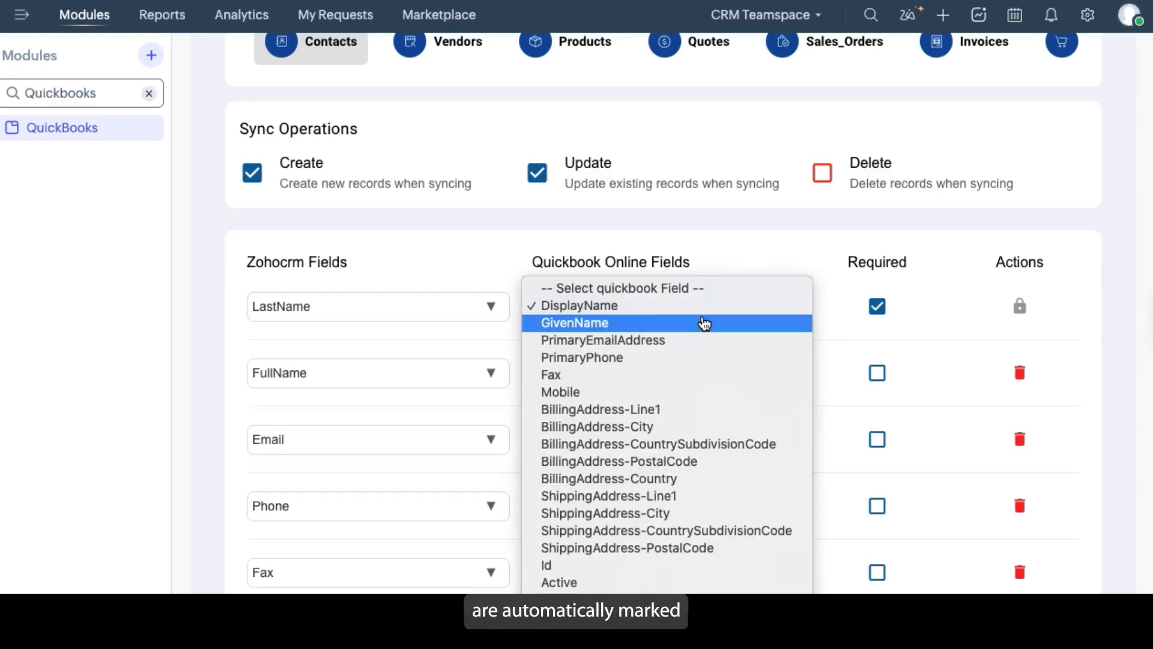
Map the LastName field to GivenName, toggle the Required setting for AccountName, and save the Contacts mapping as a draft
{"action": "left_click", "coordinate": [704, 323]}
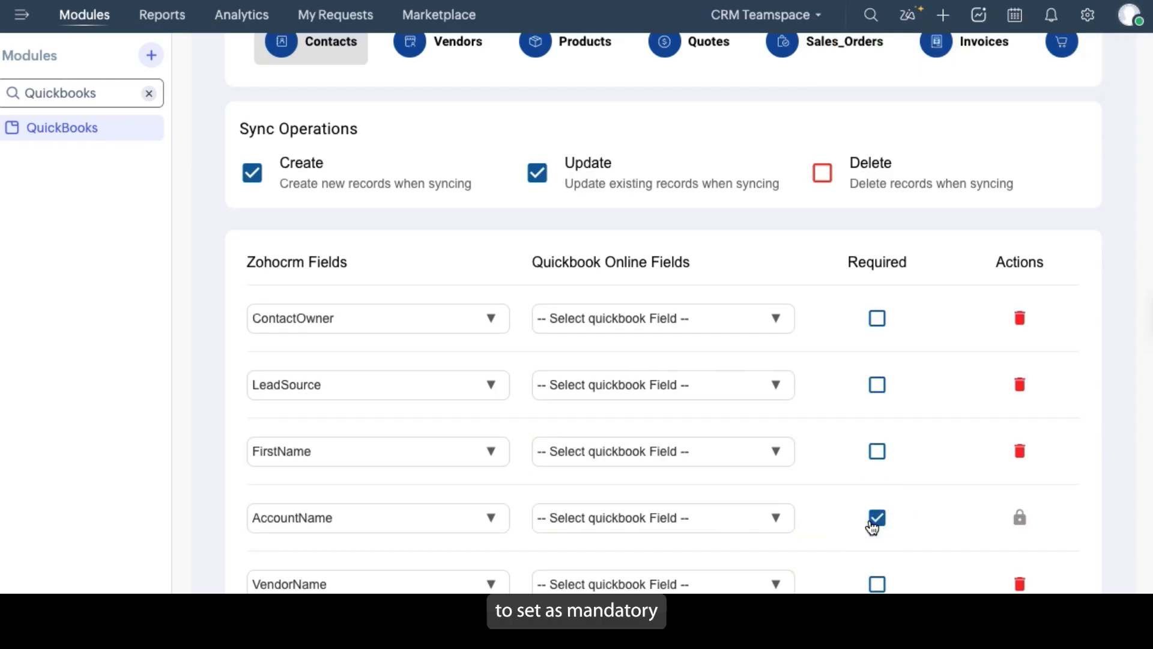
{"action": "left_click", "coordinate": [875, 520]}
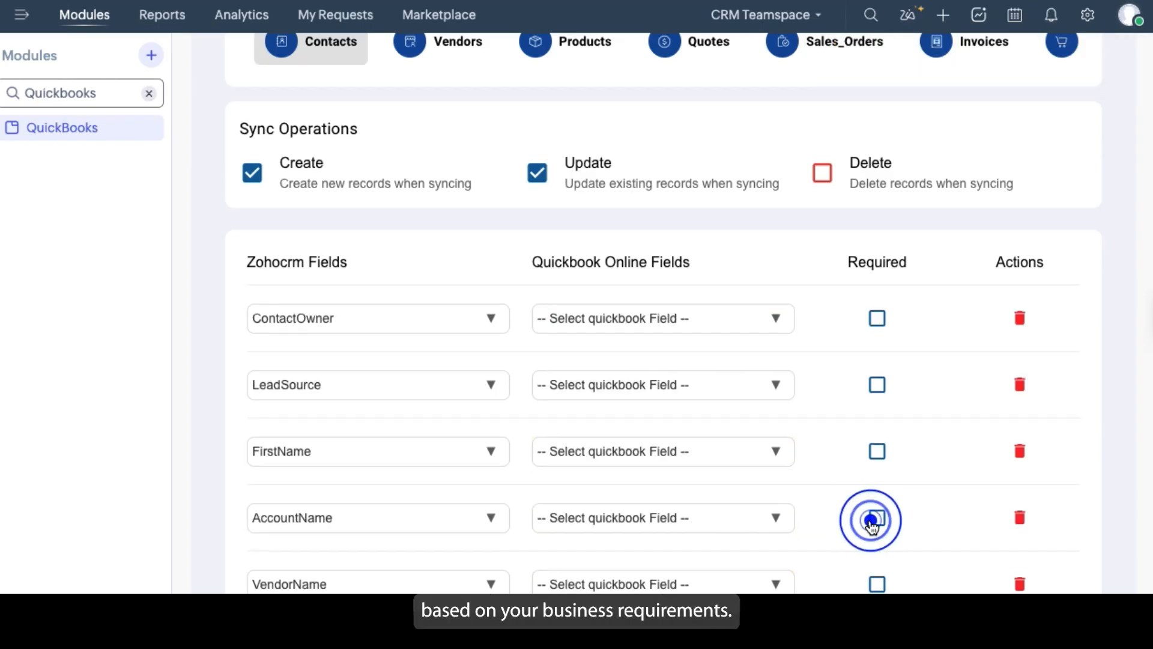
{"action": "scroll", "coordinate": [773, 317], "scroll_direction": "up", "scroll_amount": 1}
{"action": "scroll", "coordinate": [773, 317], "scroll_direction": "up", "scroll_amount": 10}
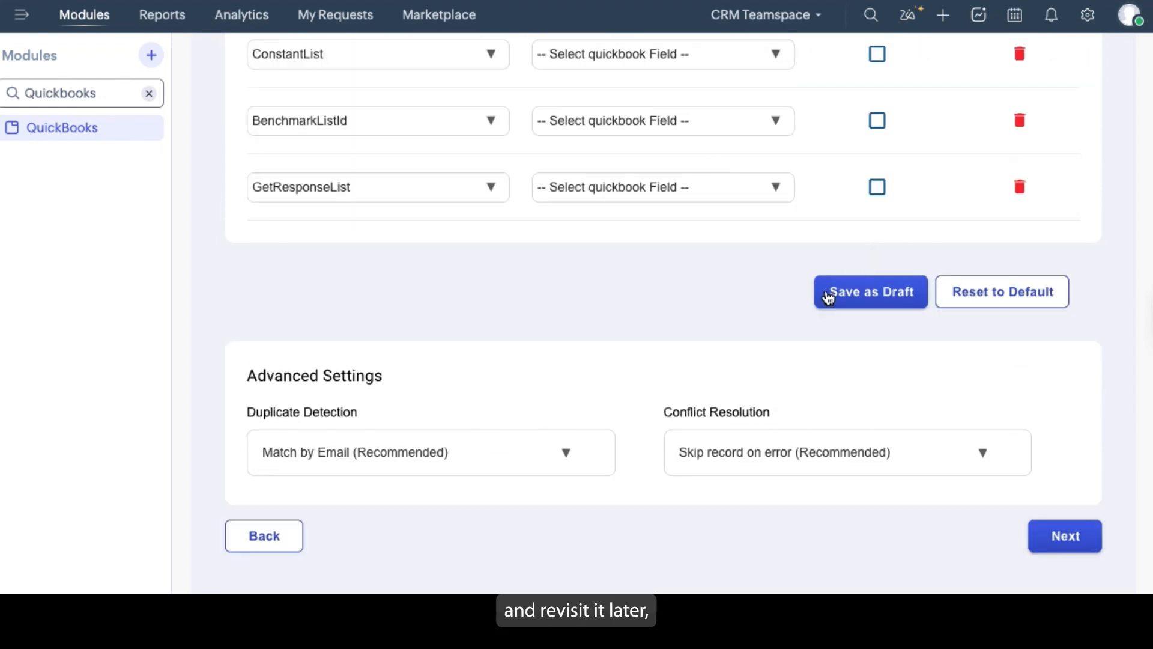
{"action": "left_click", "coordinate": [863, 297]}
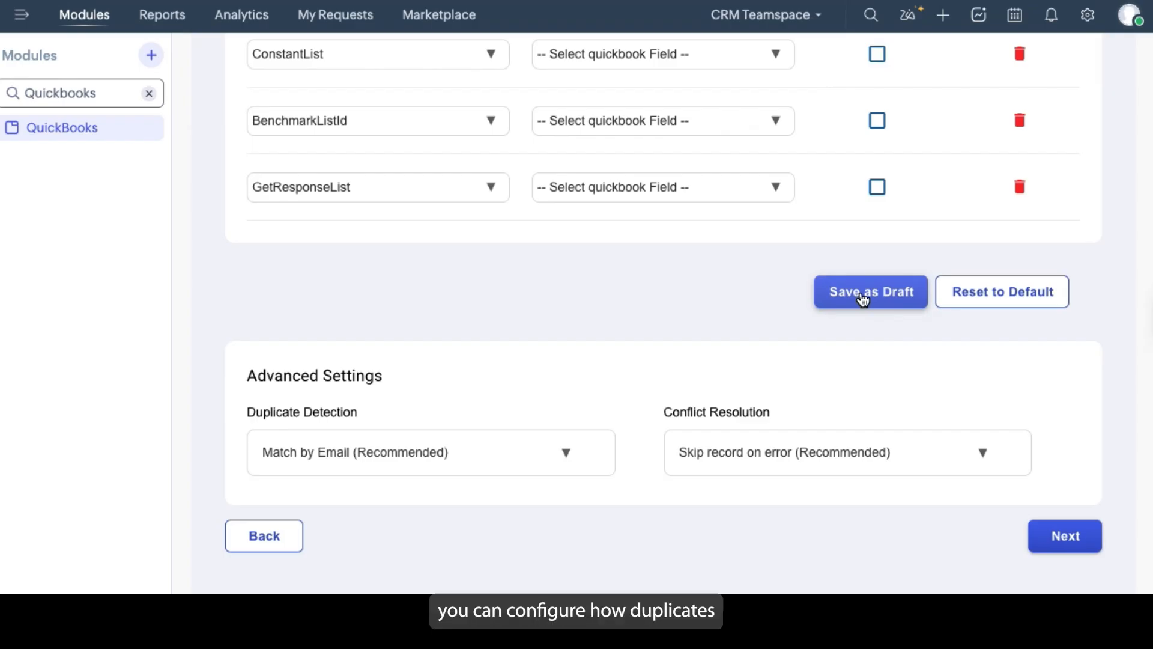
Keep duplicate detection at Match by Email and conflict resolution at Skip record on error, and continue to the historical sync
{"action": "left_click", "coordinate": [520, 457]}
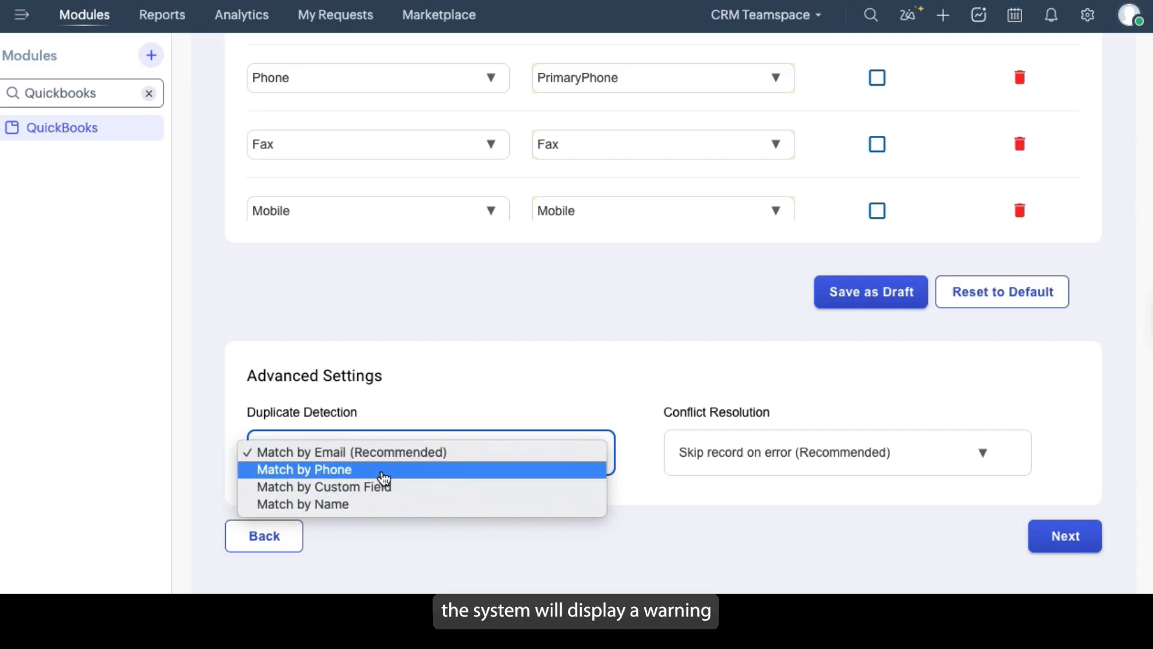
{"action": "left_click", "coordinate": [329, 454]}
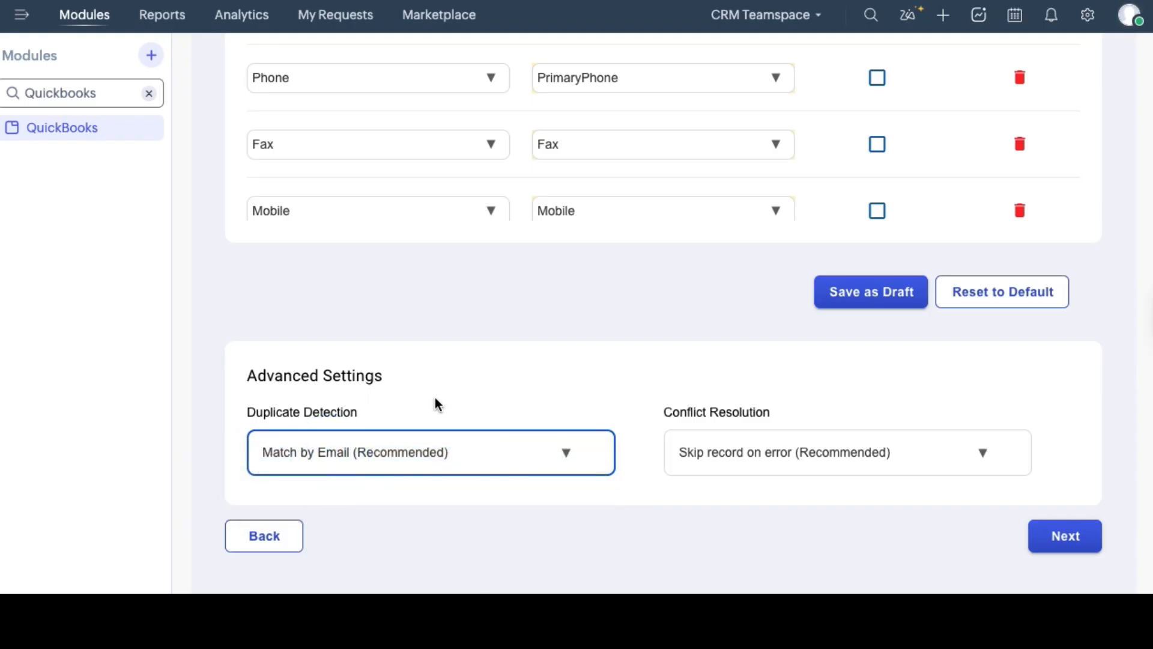
{"action": "left_click", "coordinate": [850, 461]}
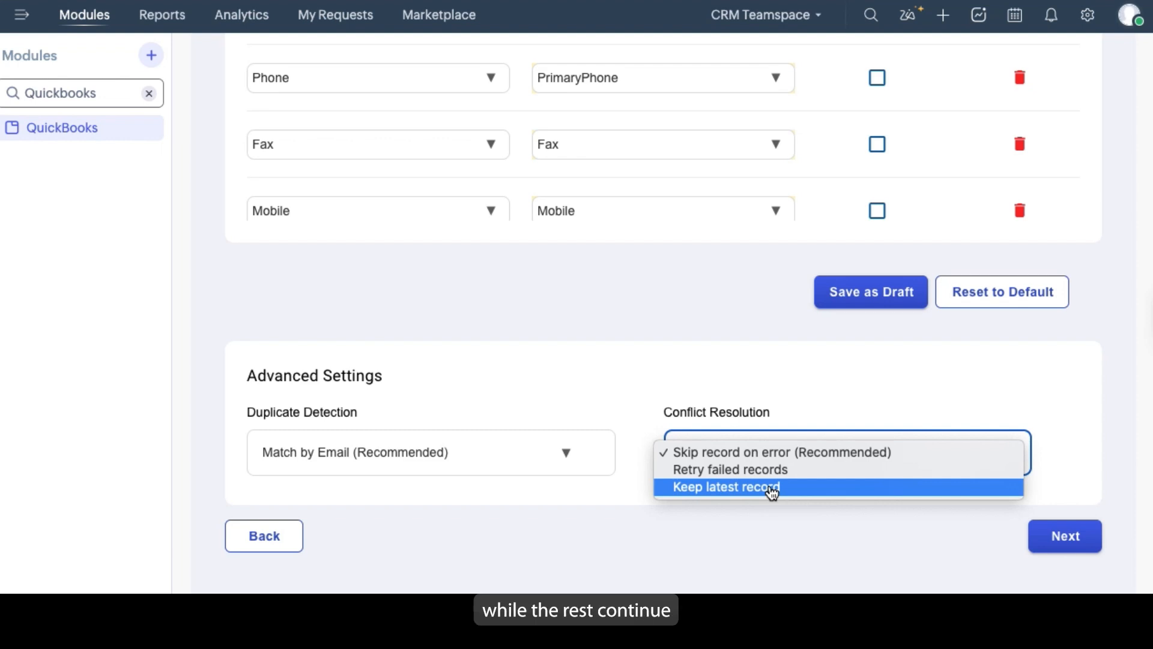
{"action": "left_click", "coordinate": [581, 532]}
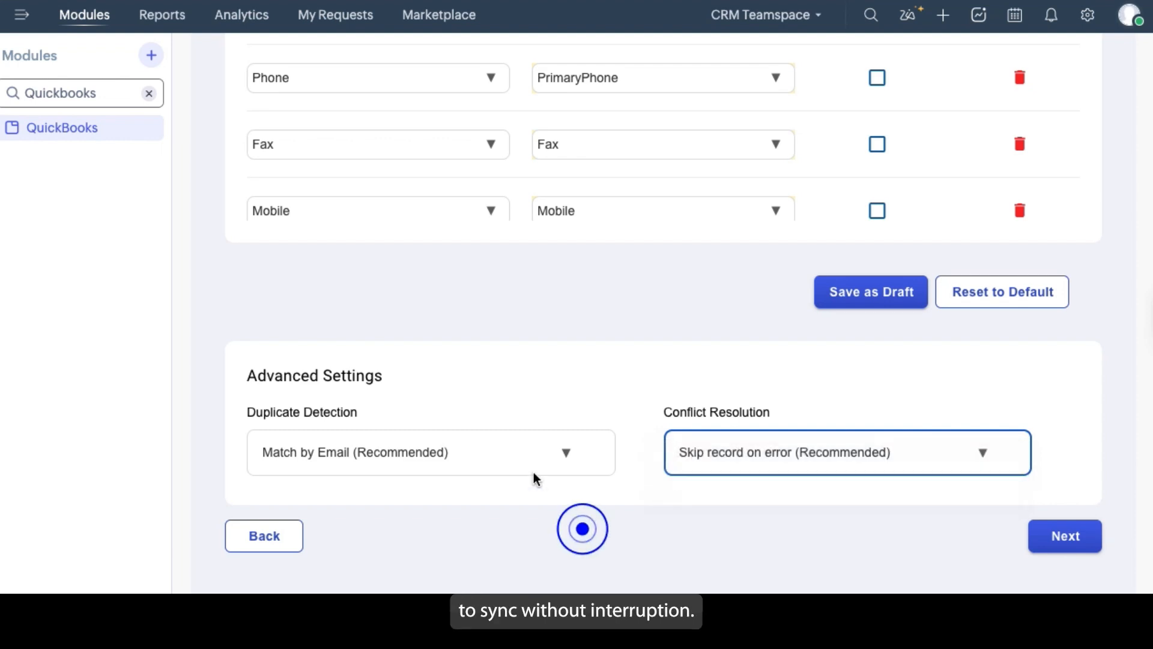
{"action": "left_click", "coordinate": [1068, 538]}
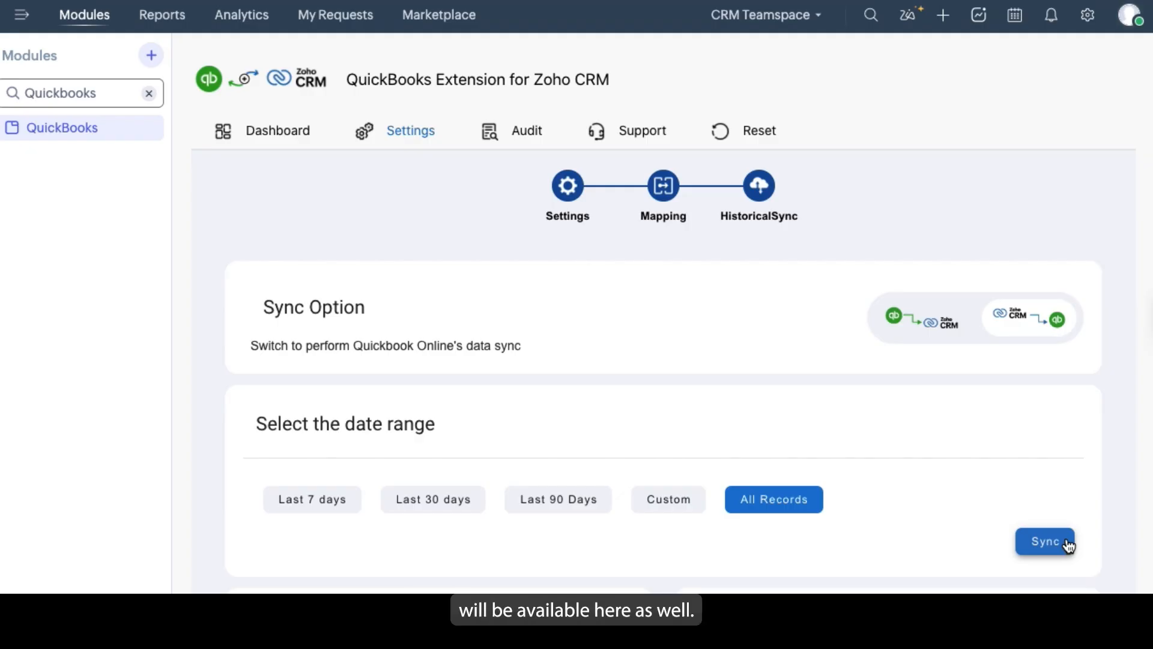
Filter the historical sync by the Last 7 days and Last 30 days ranges to preview the records ready to sync
{"action": "left_click", "coordinate": [912, 325]}
{"action": "scroll", "coordinate": [758, 71], "scroll_direction": "down", "scroll_amount": 7}
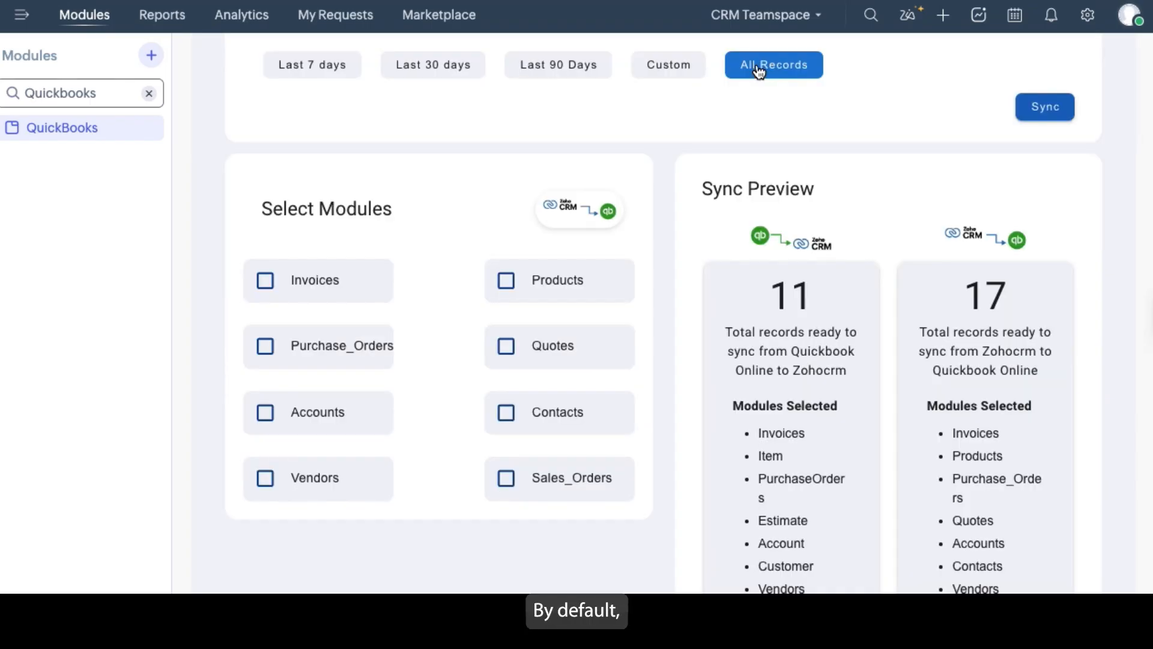
{"action": "scroll", "coordinate": [311, 324], "scroll_direction": "up", "scroll_amount": 4}
{"action": "left_click", "coordinate": [312, 321]}
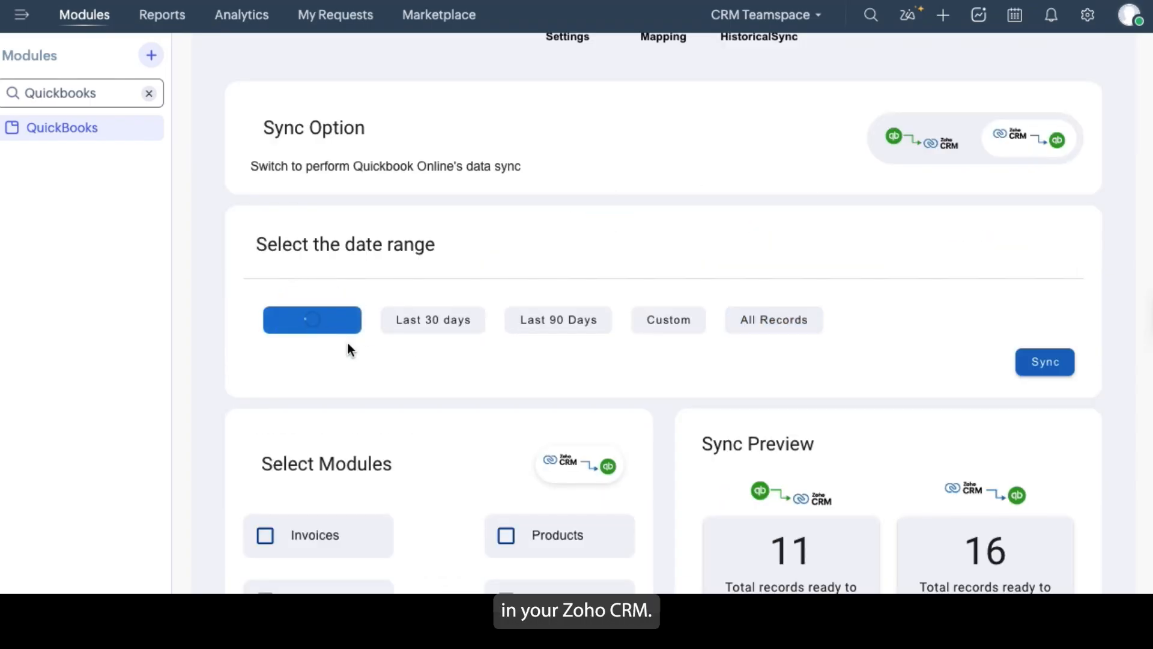
{"action": "scroll", "coordinate": [369, 348], "scroll_direction": "down", "scroll_amount": 3}
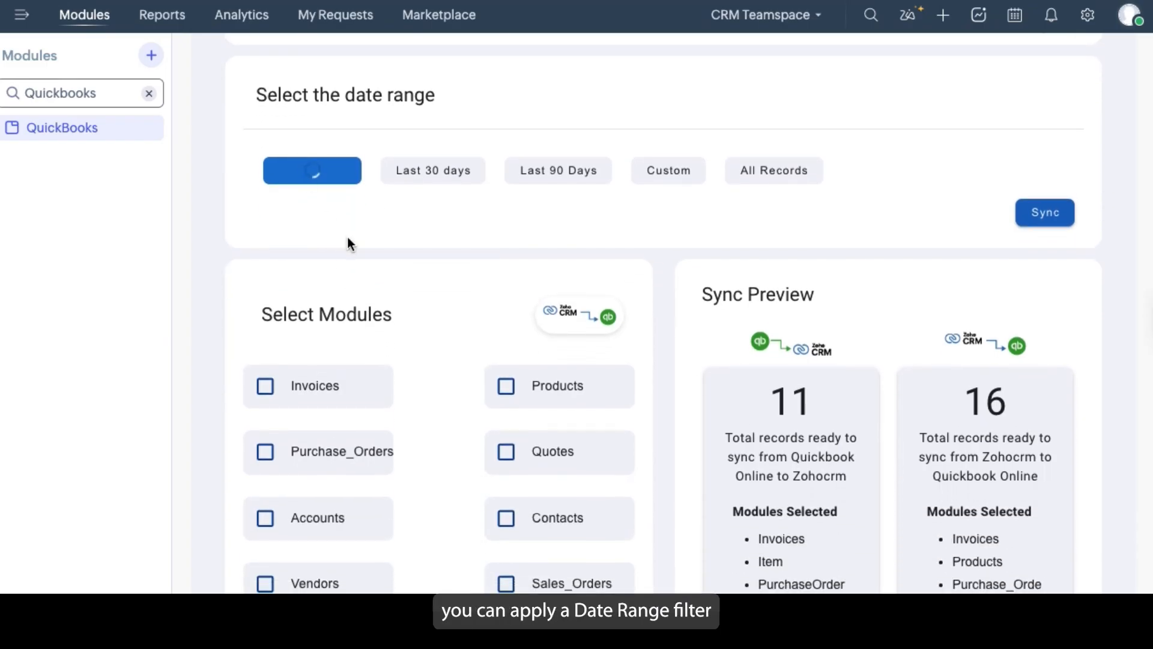
{"action": "scroll", "coordinate": [348, 236], "scroll_direction": "down", "scroll_amount": 1}
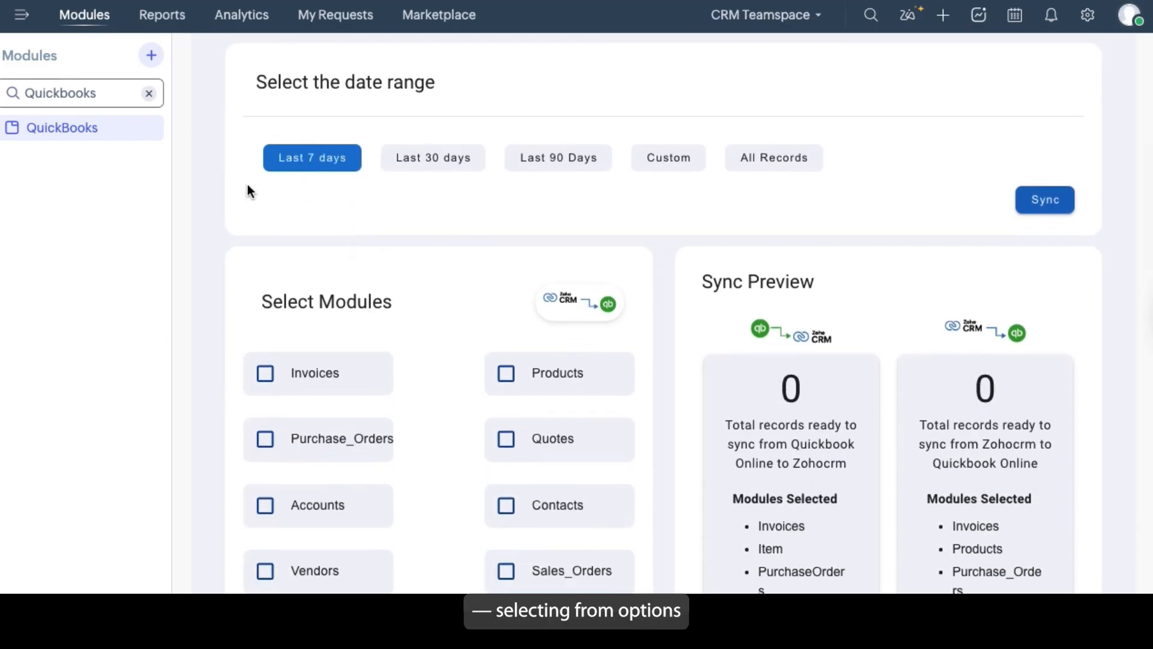
{"action": "left_click", "coordinate": [423, 158]}
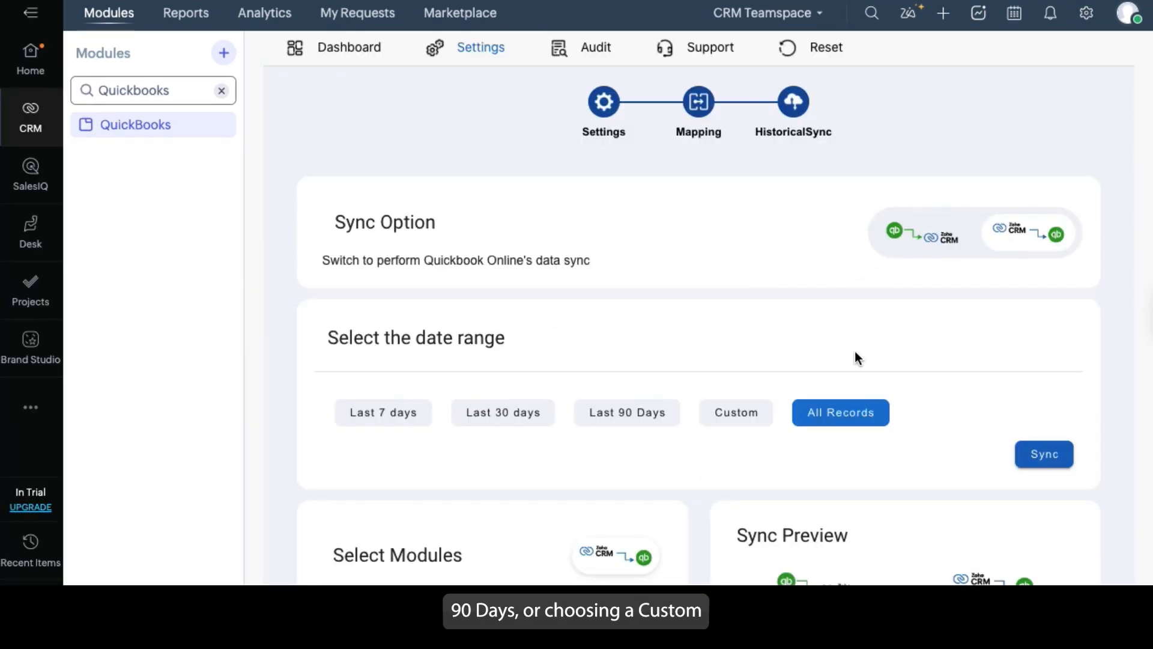
Select the Invoices, Contacts and Products modules for the historical sync and check their entries in the sync preview
{"action": "scroll", "coordinate": [855, 350], "scroll_direction": "down", "scroll_amount": 2}
{"action": "scroll", "coordinate": [855, 351], "scroll_direction": "down", "scroll_amount": 4}
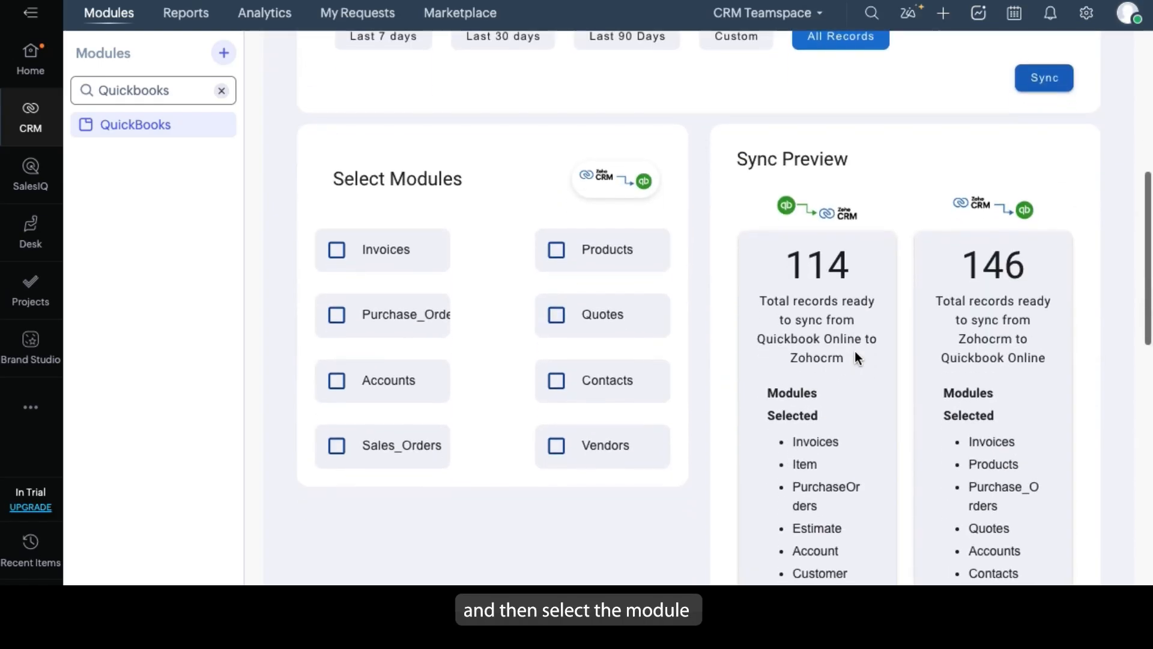
{"action": "left_click", "coordinate": [343, 253]}
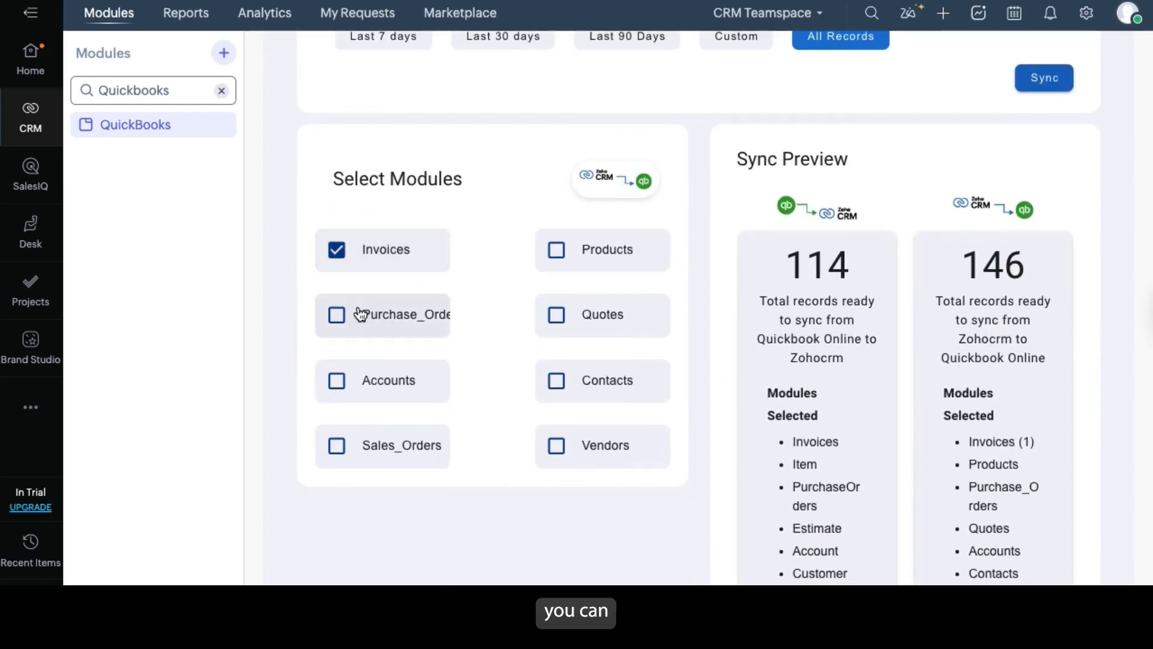
{"action": "left_click", "coordinate": [558, 381]}
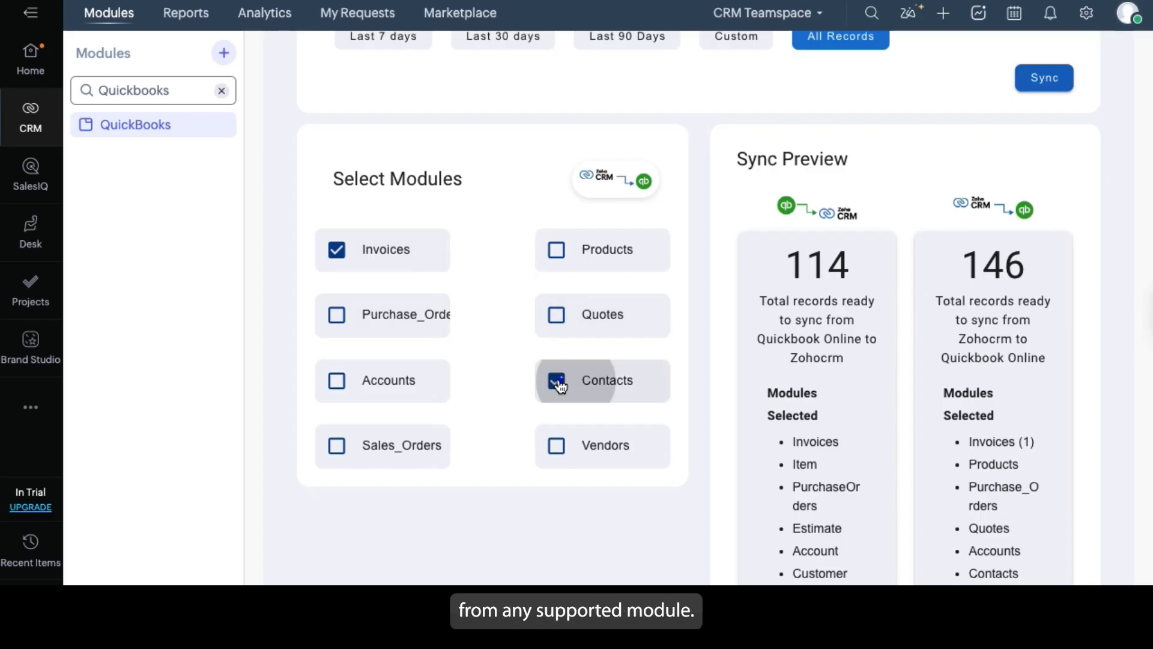
{"action": "scroll", "coordinate": [790, 410], "scroll_direction": "down", "scroll_amount": 2}
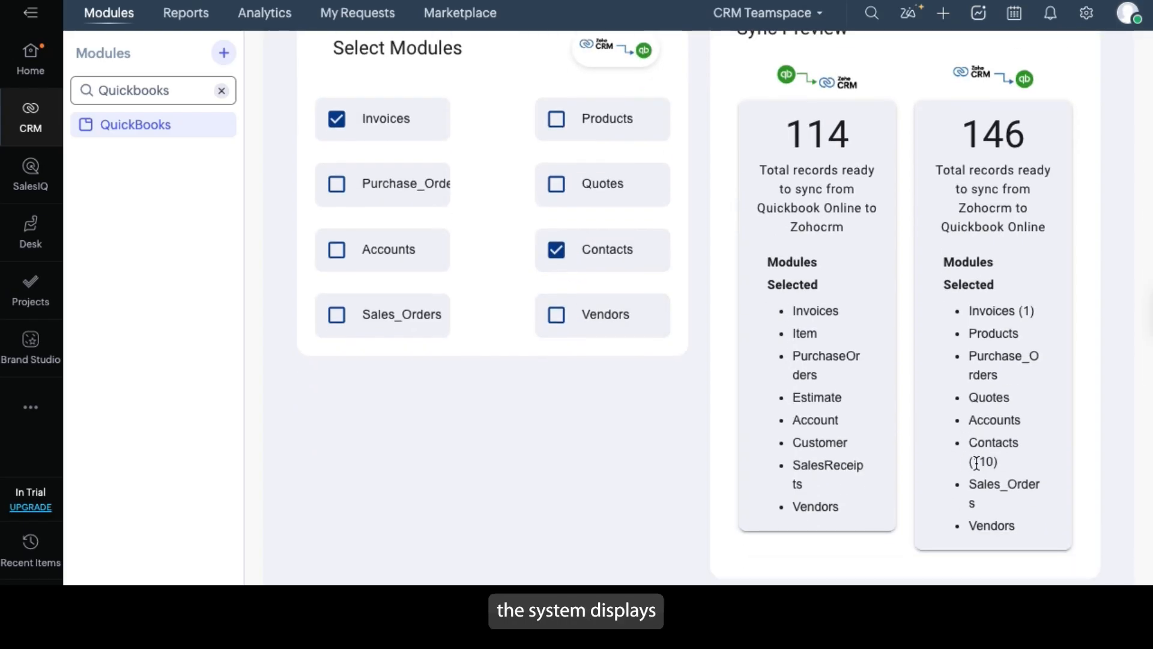
{"action": "left_click", "coordinate": [556, 118]}
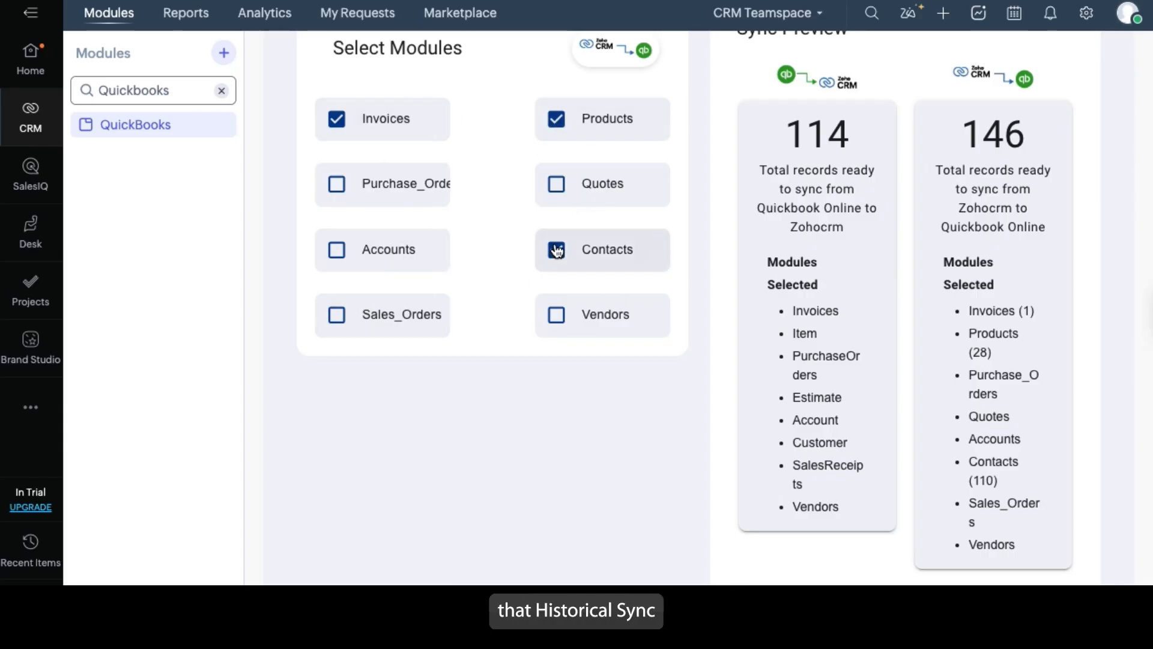
Run the historical sync from Zoho CRM to QuickBooks with the All Records date range
{"action": "scroll", "coordinate": [557, 251], "scroll_direction": "up", "scroll_amount": 2}
{"action": "scroll", "coordinate": [557, 251], "scroll_direction": "down", "scroll_amount": 1}
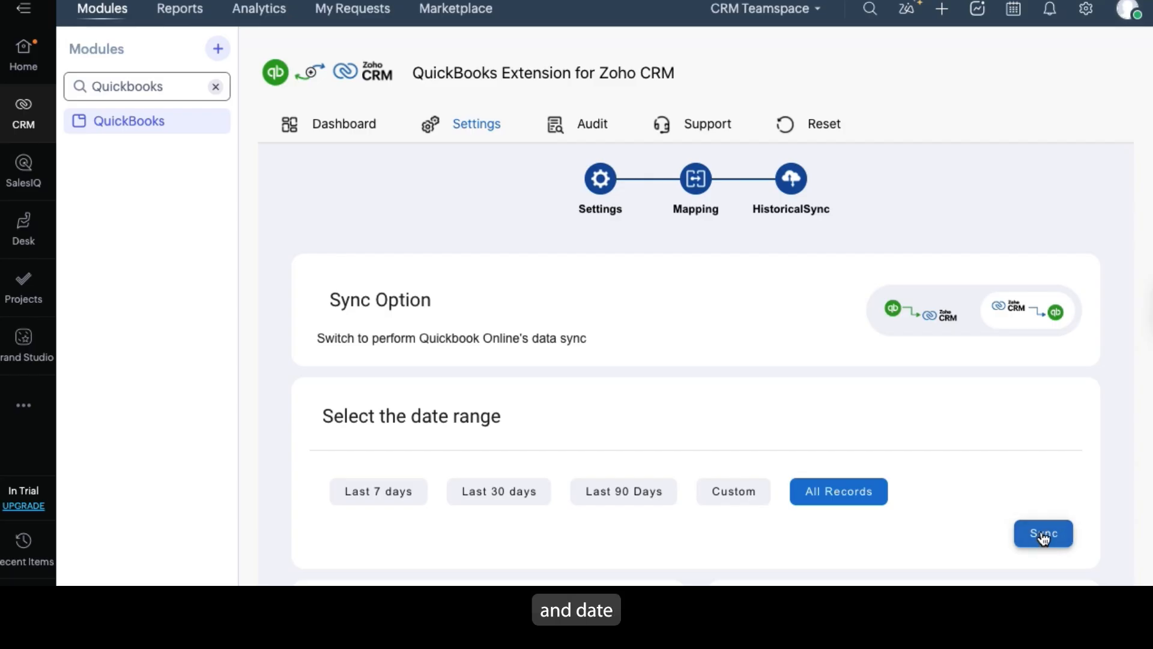
{"action": "left_click", "coordinate": [1043, 536]}
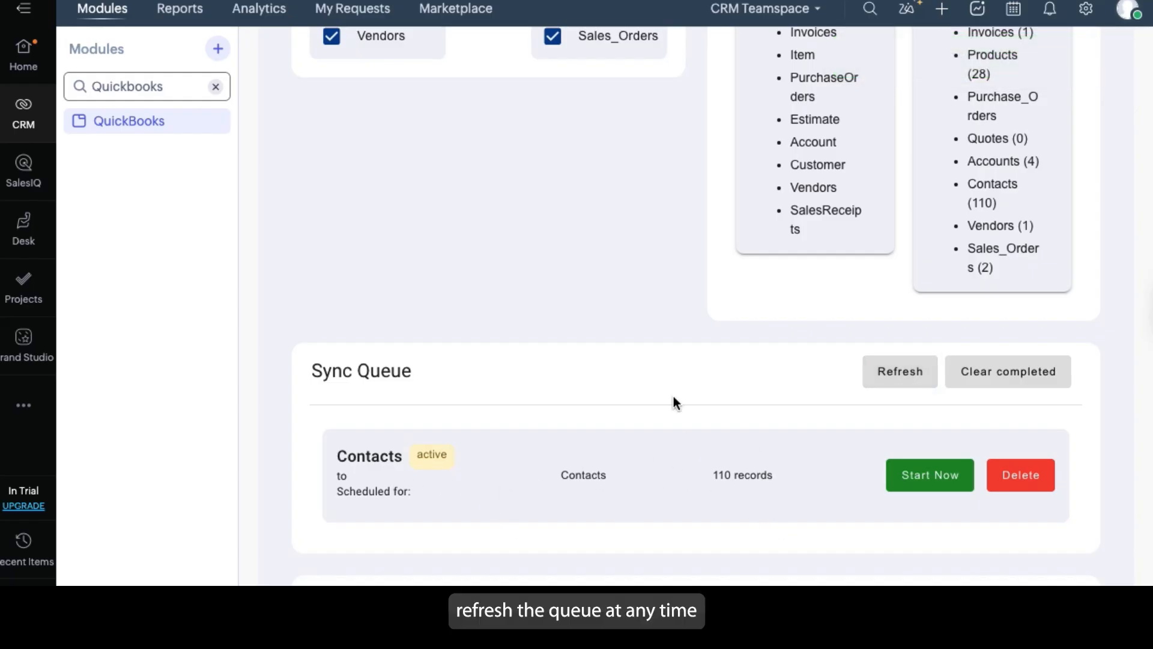
Start the queued Contacts sync immediately and review the synced records with their statuses
{"action": "scroll", "coordinate": [676, 513], "scroll_direction": "down", "scroll_amount": 2}
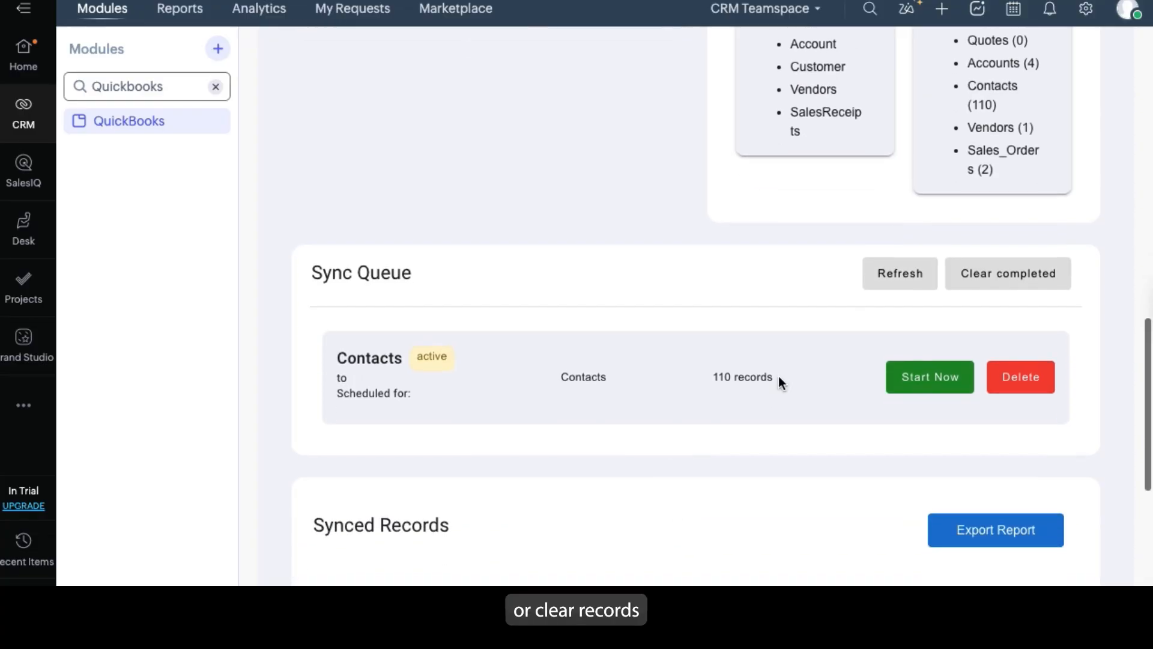
{"action": "left_click", "coordinate": [924, 388]}
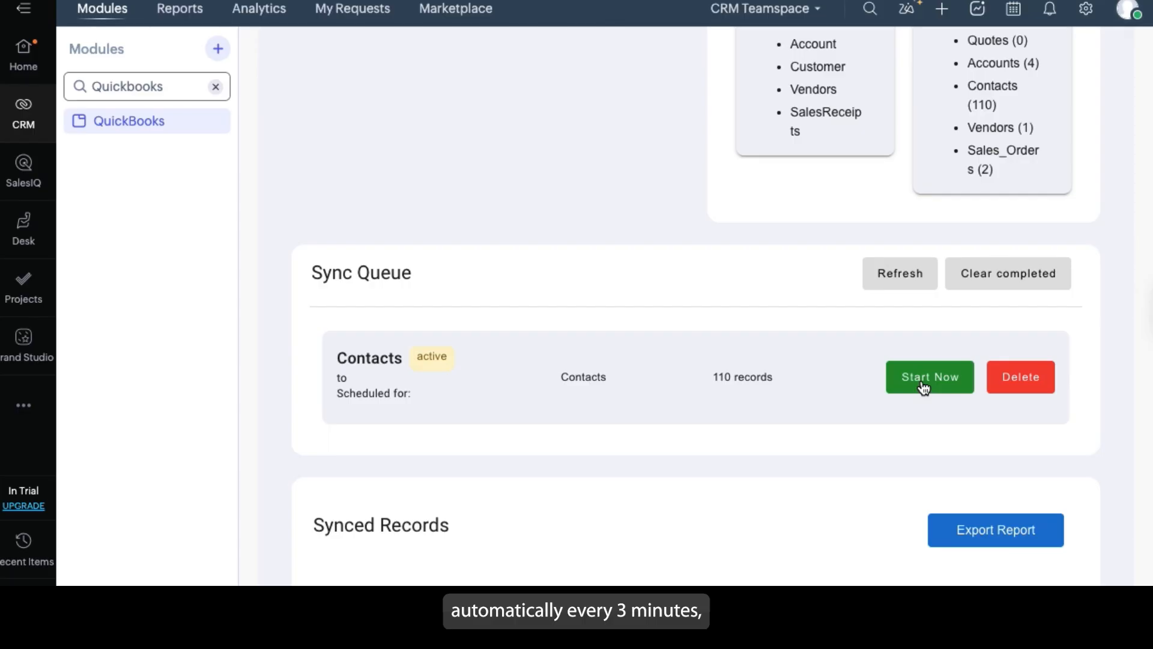
{"action": "left_click", "coordinate": [919, 377]}
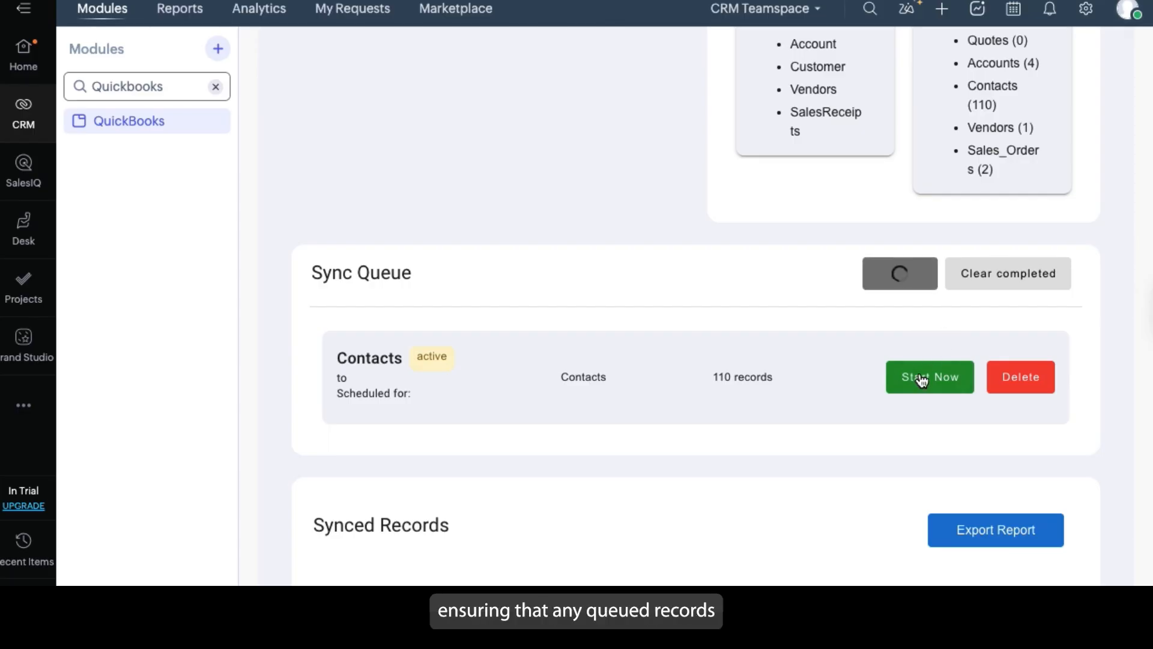
{"action": "scroll", "coordinate": [919, 377], "scroll_direction": "down", "scroll_amount": 6}
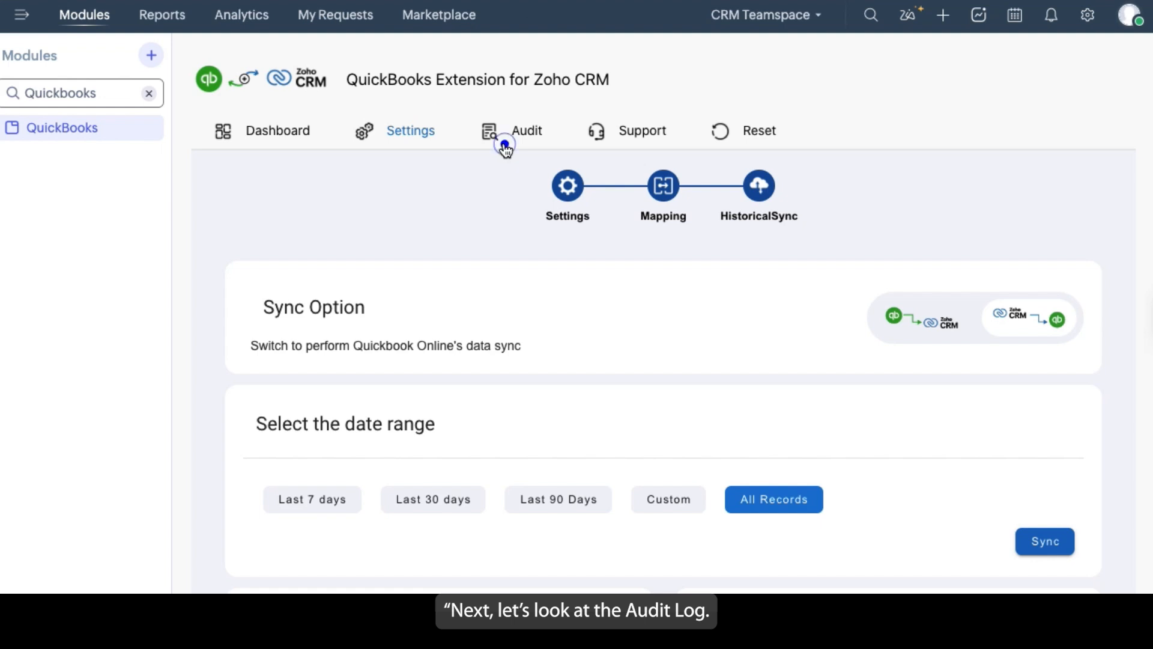
Open the audit log and examine the name, module, sync direction and status of the logged records
{"action": "left_click", "coordinate": [504, 144]}
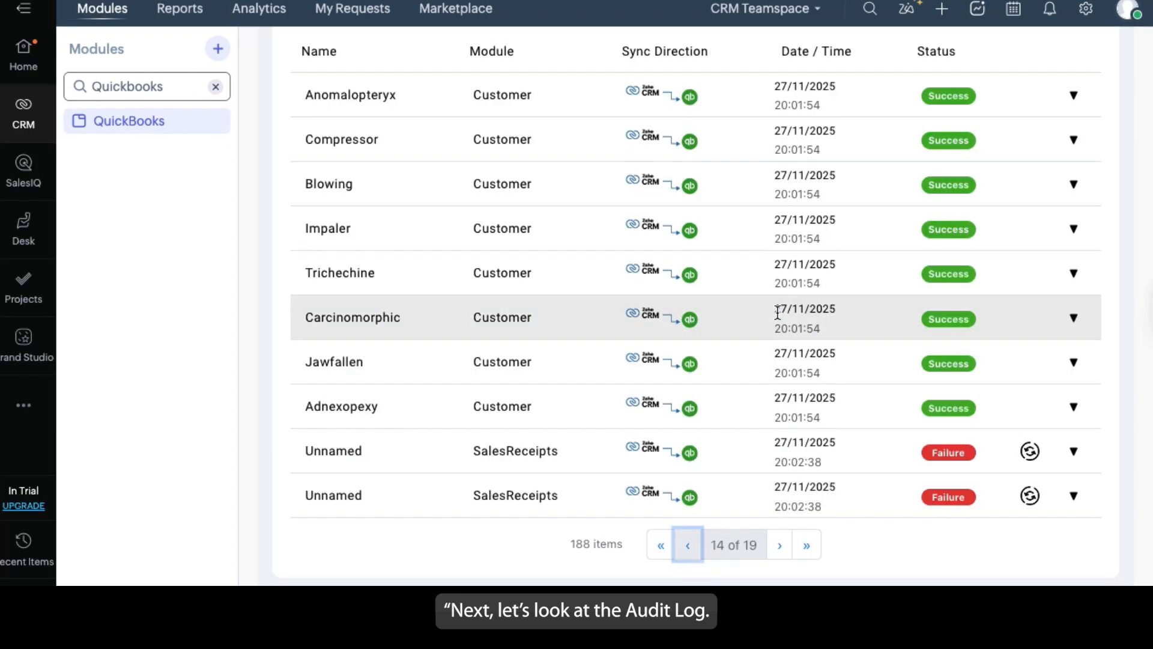
{"action": "scroll", "coordinate": [778, 313], "scroll_direction": "up", "scroll_amount": 2}
{"action": "scroll", "coordinate": [778, 312], "scroll_direction": "down", "scroll_amount": 1}
{"action": "scroll", "coordinate": [777, 312], "scroll_direction": "down", "scroll_amount": 1}
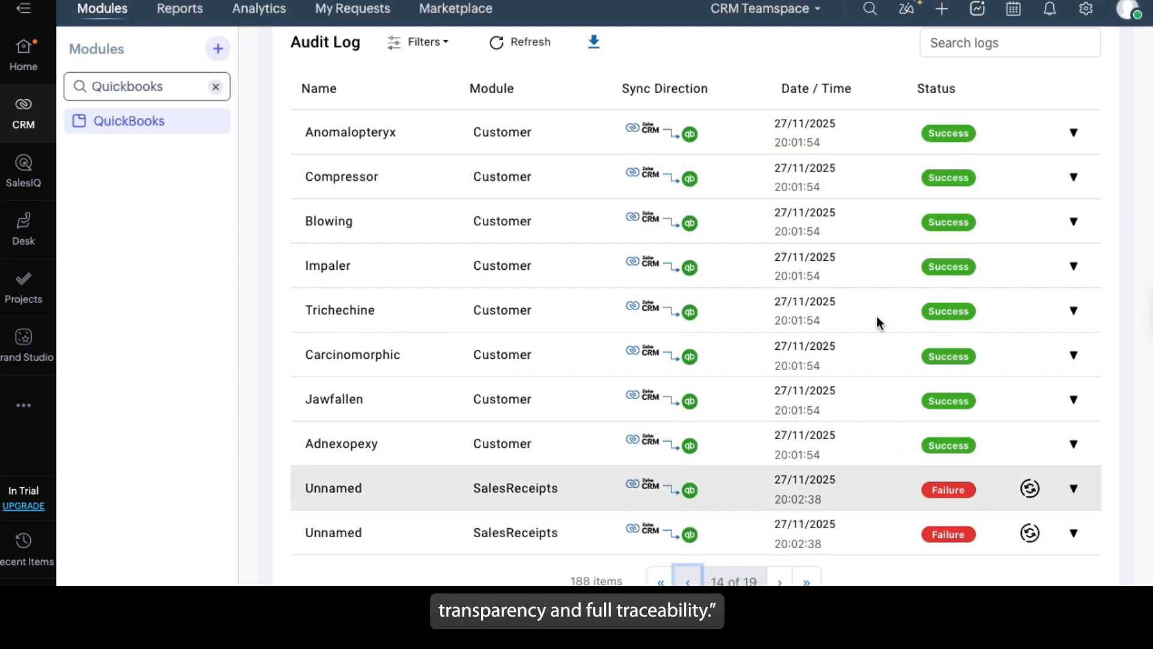
{"action": "scroll", "coordinate": [821, 318], "scroll_direction": "up", "scroll_amount": 1}
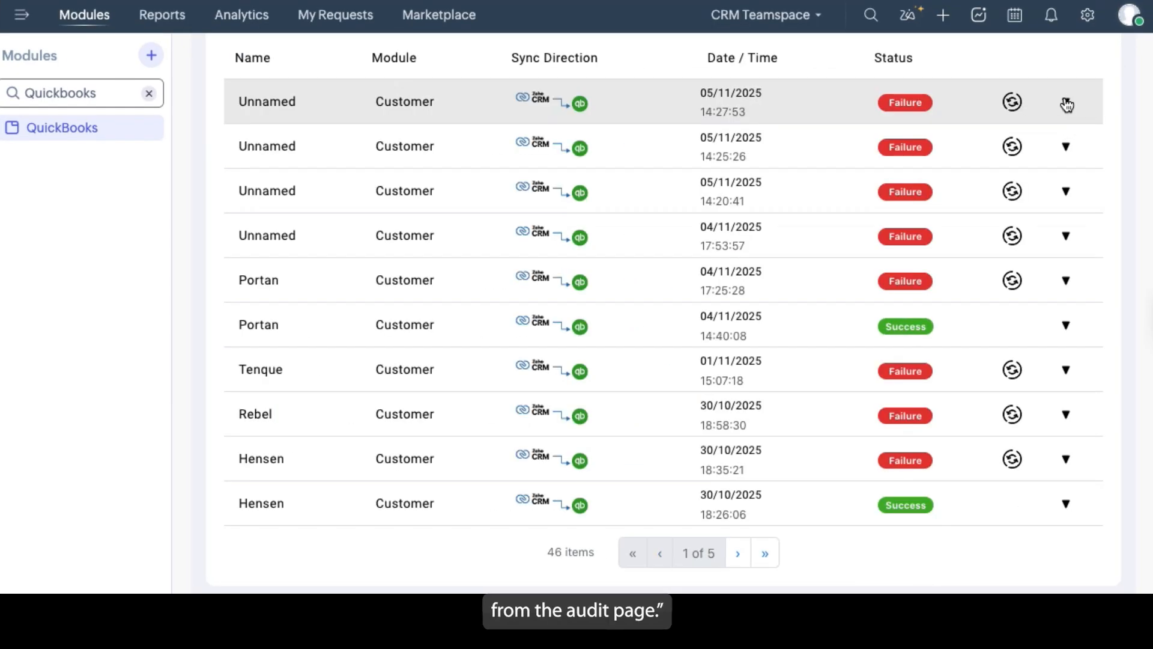
Expand the failed Customer record in the audit log and examine its JSON sync data for the failure details
{"action": "left_click", "coordinate": [1065, 101]}
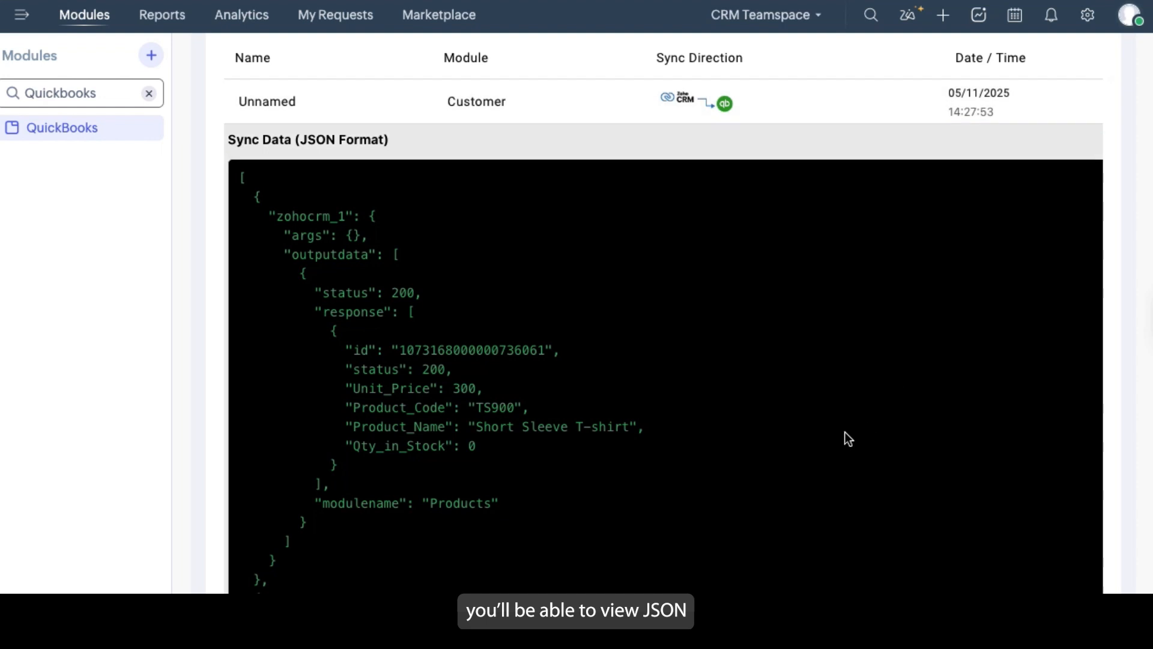
{"action": "scroll", "coordinate": [787, 376], "scroll_direction": "down", "scroll_amount": 5}
{"action": "scroll", "coordinate": [787, 376], "scroll_direction": "down", "scroll_amount": 10}
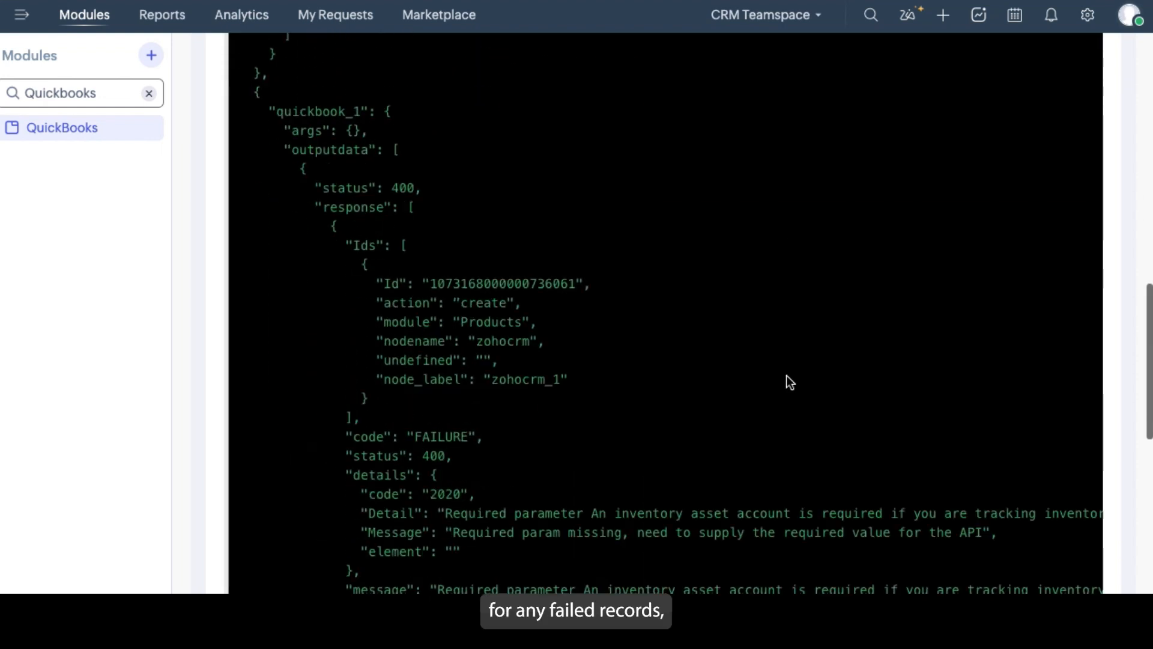
{"action": "scroll", "coordinate": [791, 375], "scroll_direction": "up", "scroll_amount": 15}
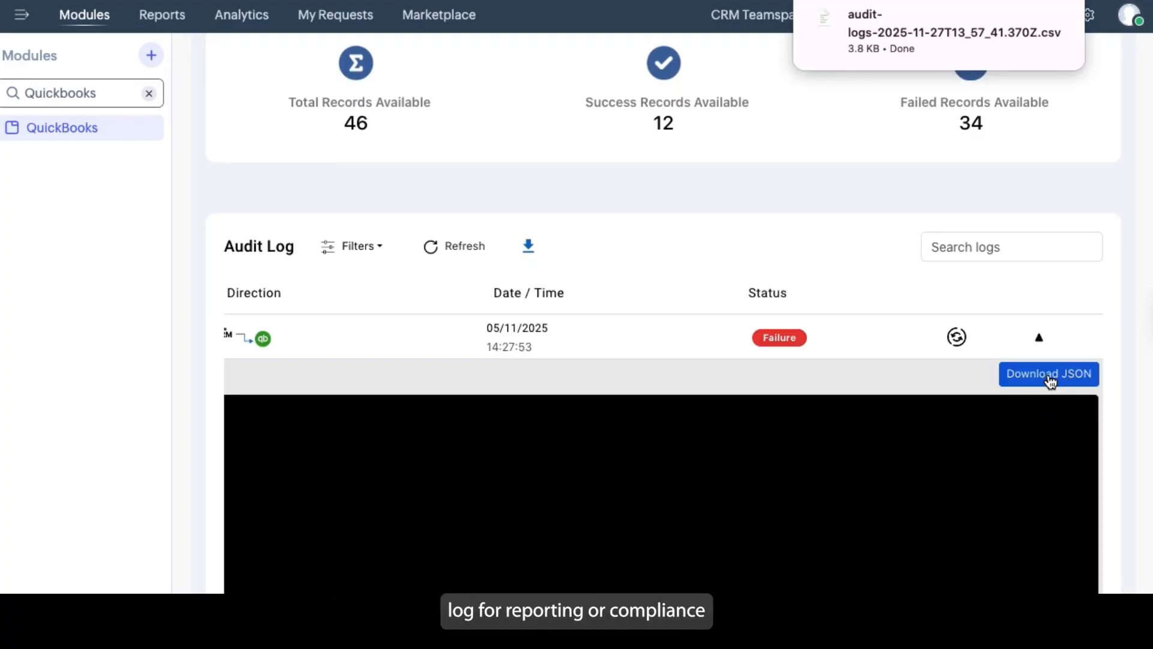
Open the extension's dashboard and check the Week 1 total, success and failure figures in the weekly bar chart
{"action": "left_click", "coordinate": [1049, 378]}
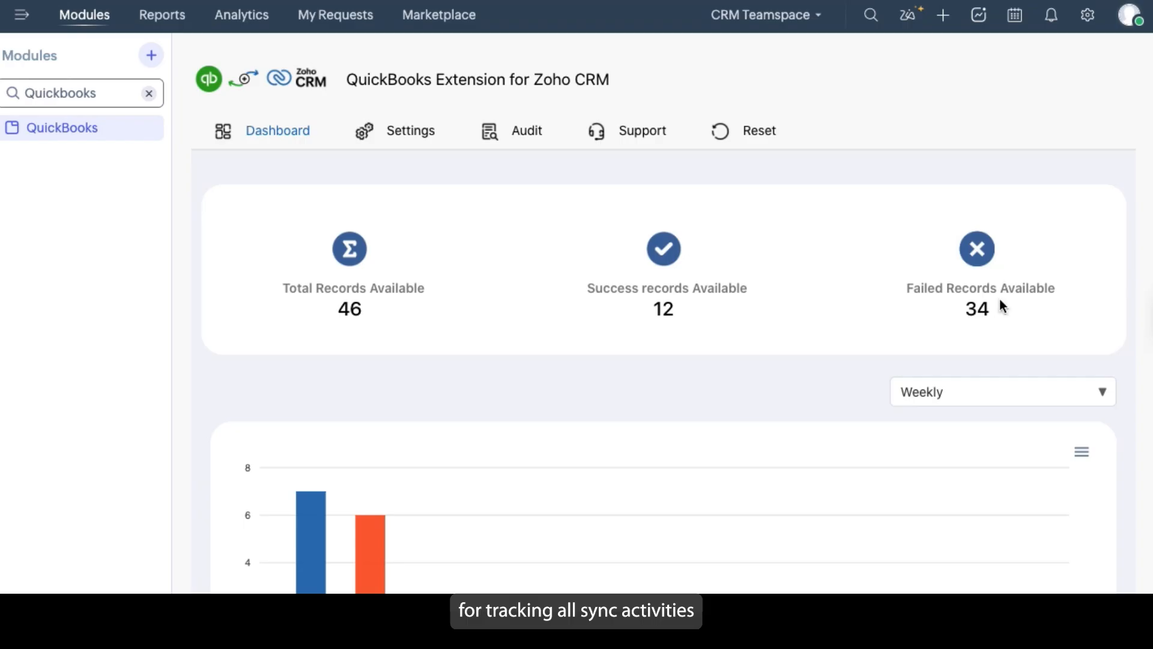
{"action": "scroll", "coordinate": [973, 311], "scroll_direction": "down", "scroll_amount": 4}
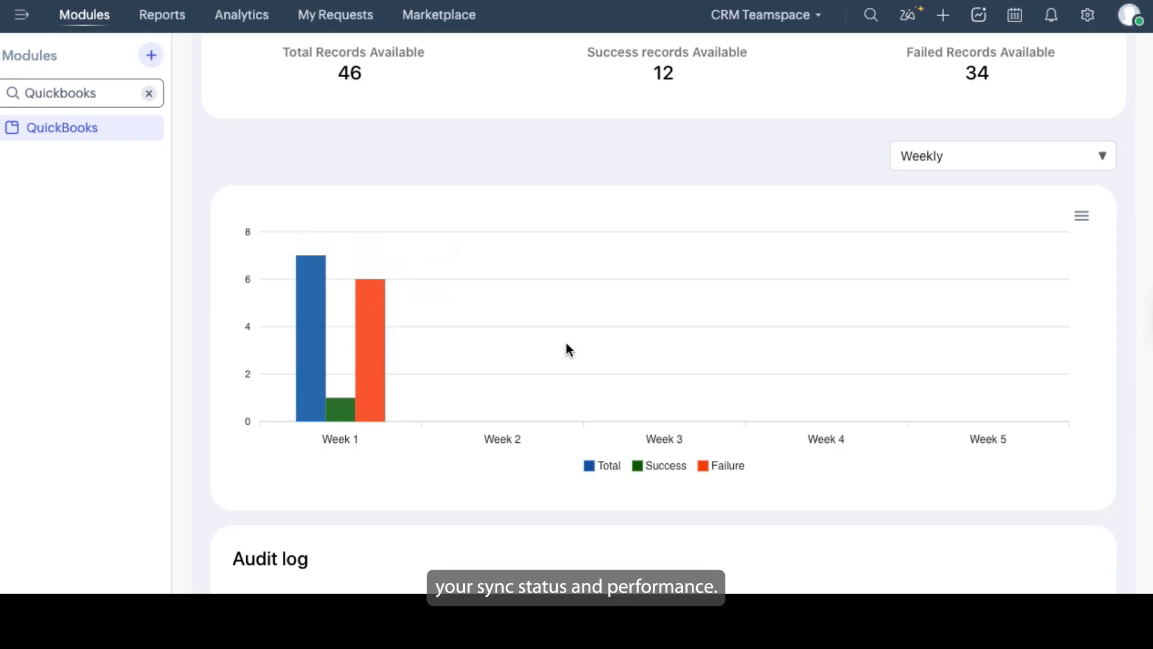
{"action": "scroll", "coordinate": [566, 346], "scroll_direction": "up", "scroll_amount": 3}
{"action": "scroll", "coordinate": [566, 345], "scroll_direction": "down", "scroll_amount": 2}
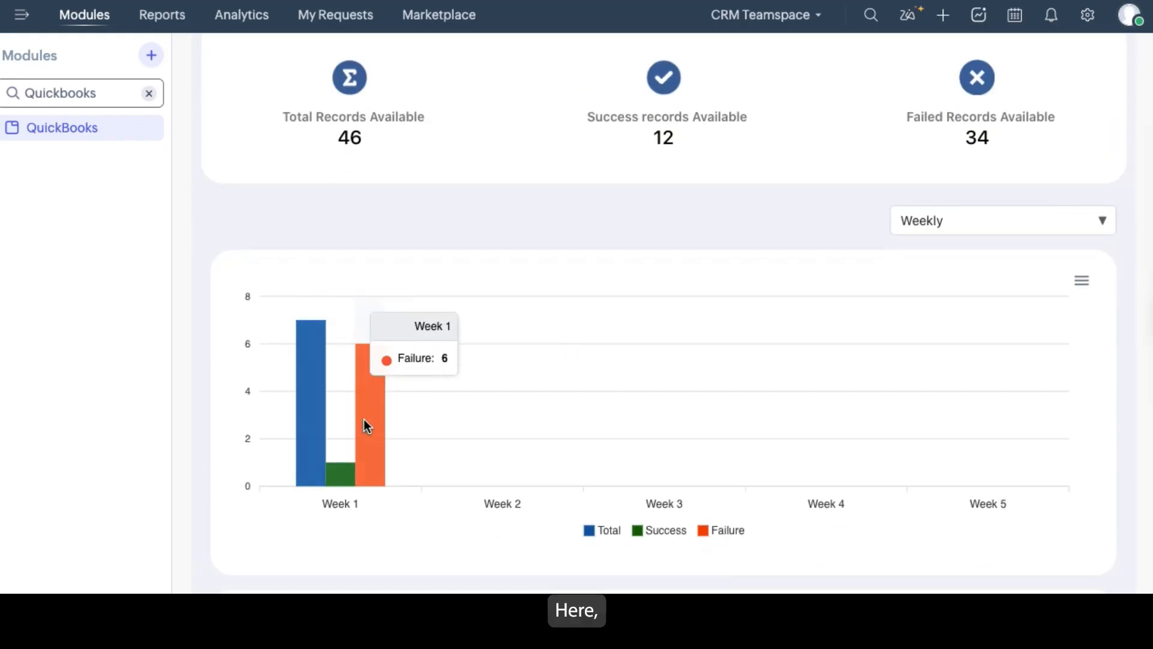
{"action": "mouse_move", "coordinate": [343, 471]}
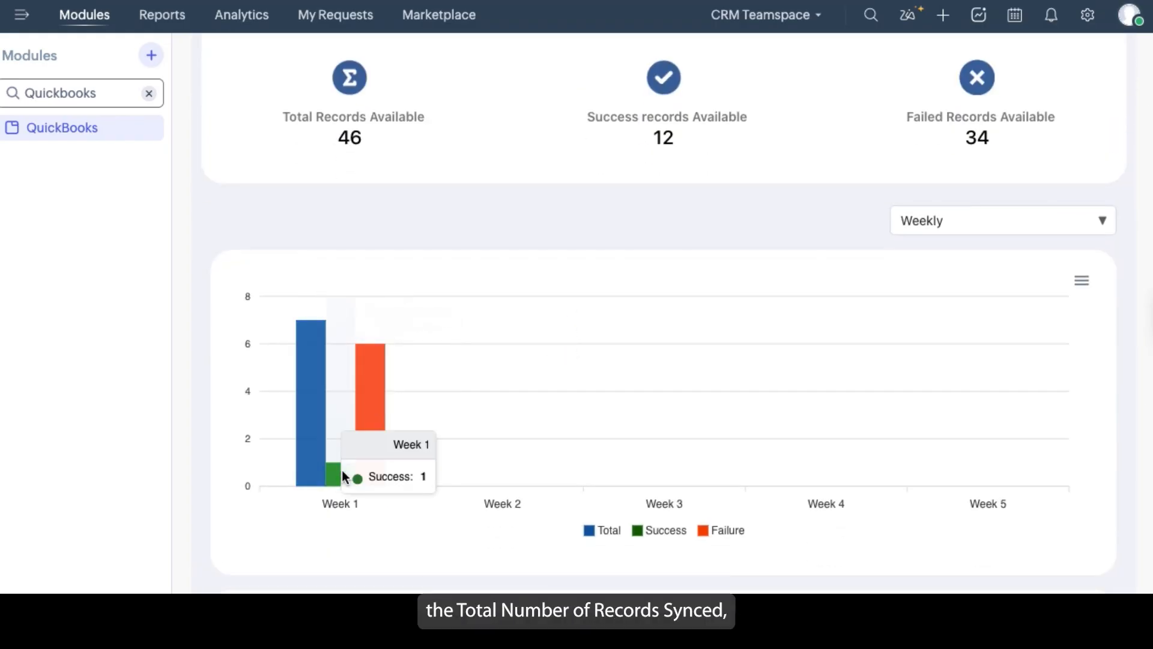
{"action": "mouse_move", "coordinate": [313, 422]}
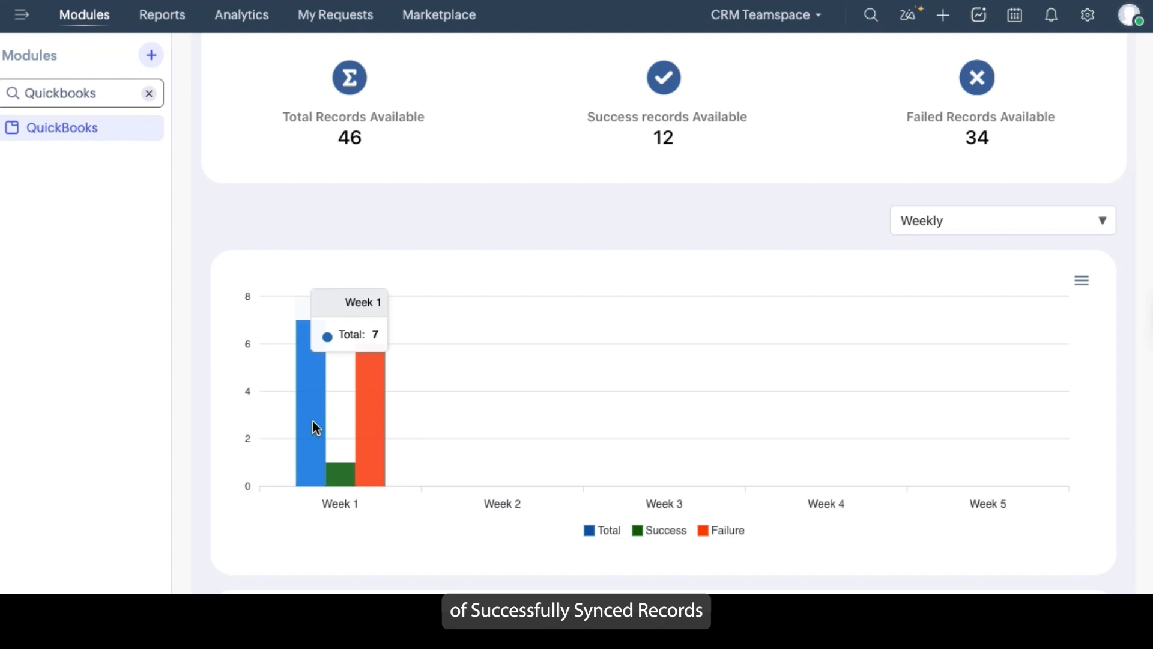
{"action": "scroll", "coordinate": [580, 440], "scroll_direction": "up", "scroll_amount": 3}
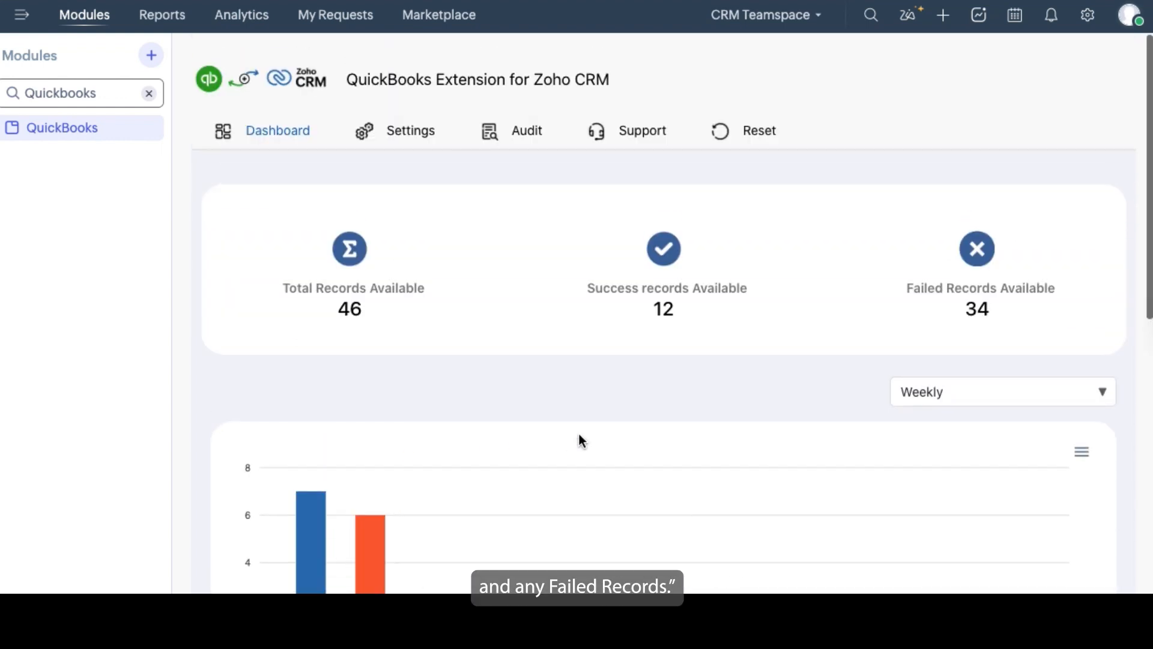
Review the recent sync entries below the dashboard chart and open the full audit log from there
{"action": "scroll", "coordinate": [763, 528], "scroll_direction": "down", "scroll_amount": 1}
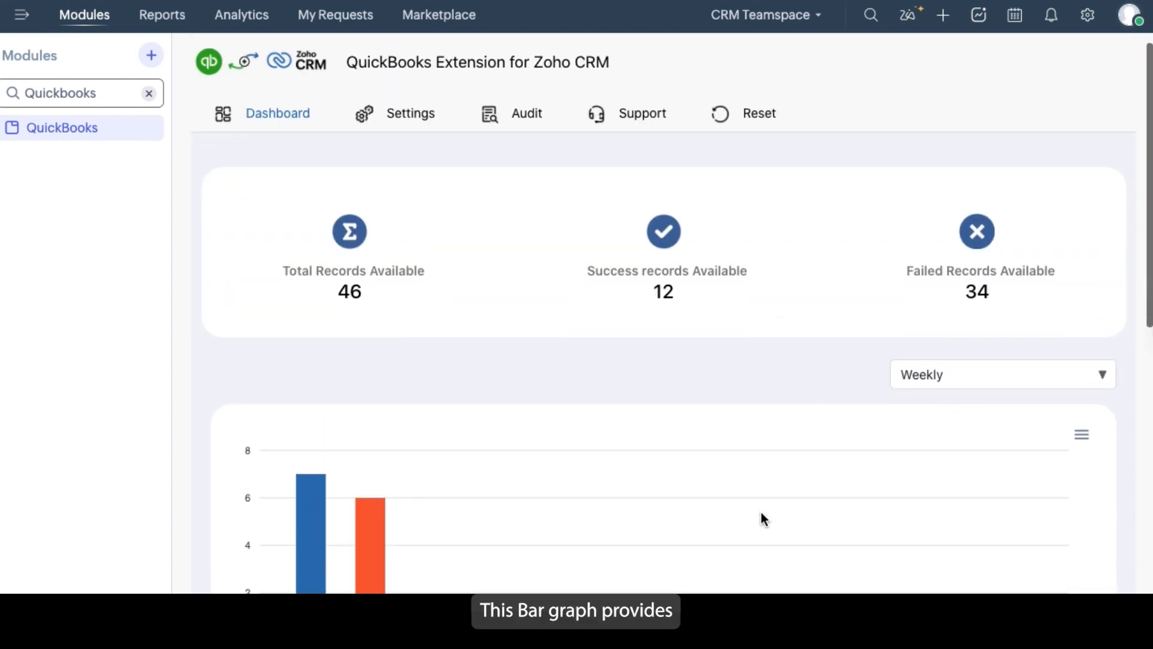
{"action": "scroll", "coordinate": [761, 513], "scroll_direction": "down", "scroll_amount": 5}
{"action": "scroll", "coordinate": [761, 512], "scroll_direction": "down", "scroll_amount": 2}
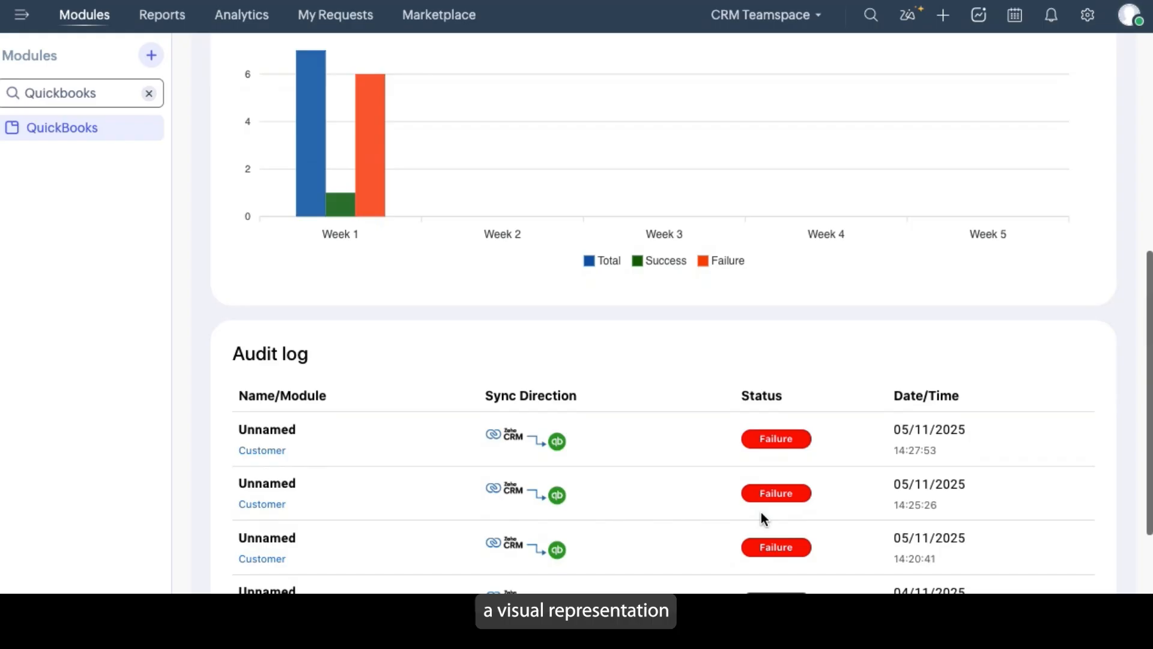
{"action": "scroll", "coordinate": [762, 512], "scroll_direction": "down", "scroll_amount": 1}
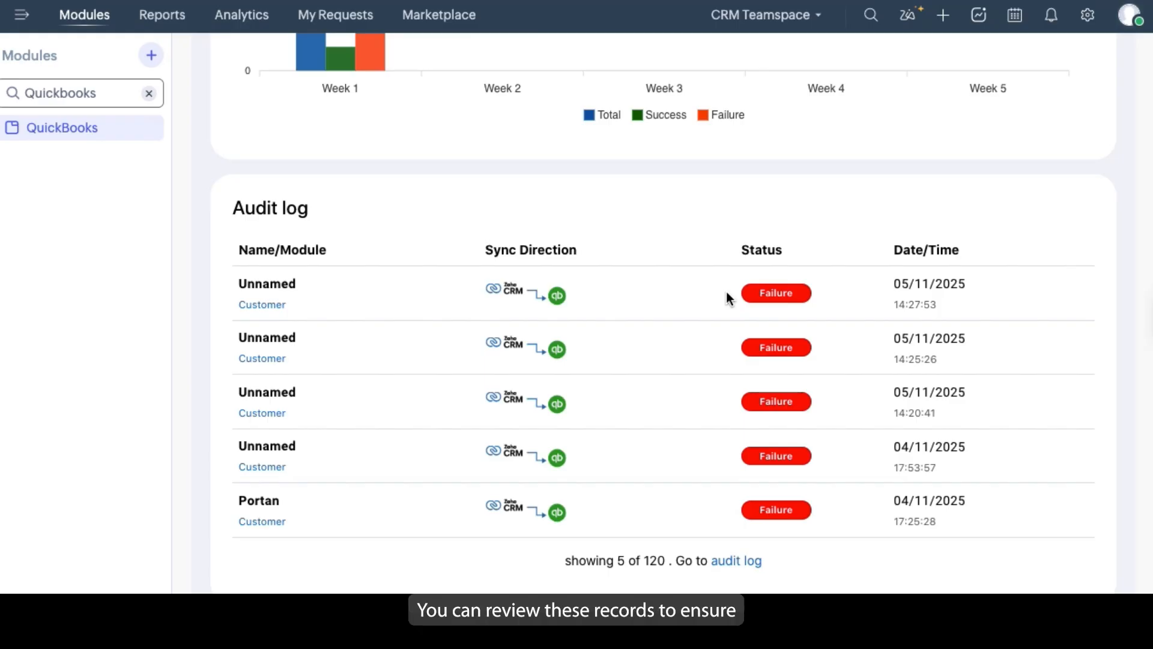
{"action": "scroll", "coordinate": [739, 543], "scroll_direction": "down", "scroll_amount": 1}
{"action": "left_click", "coordinate": [740, 539]}
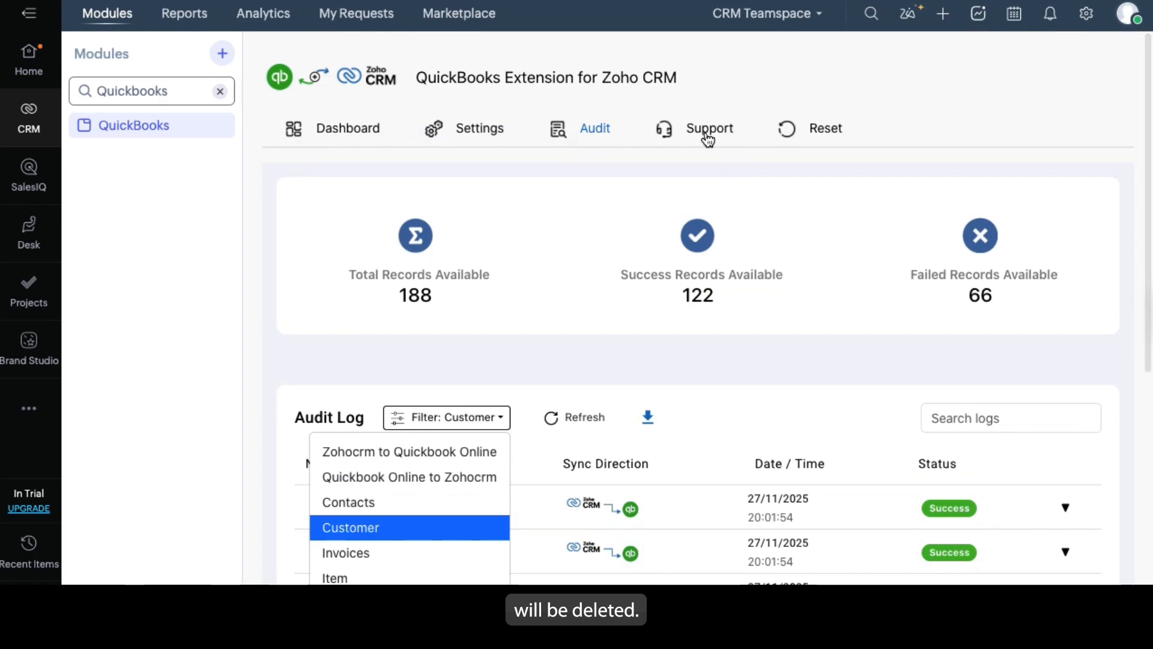
Open the extension's support page and look over the support request form
{"action": "left_click", "coordinate": [708, 137]}
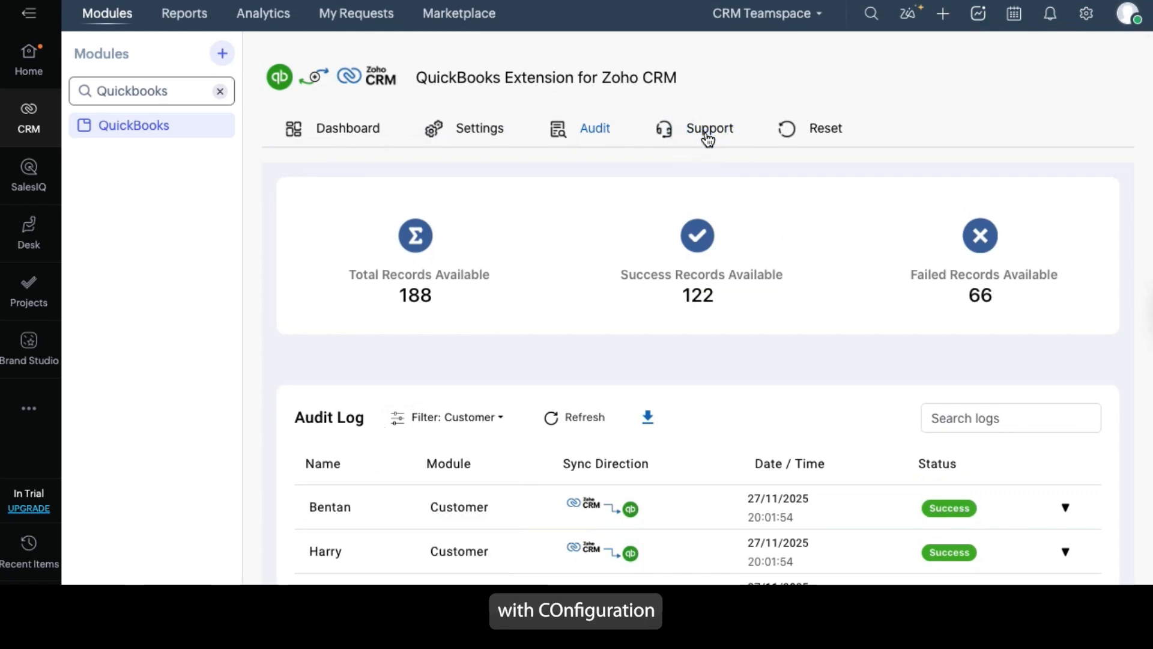
{"action": "left_click", "coordinate": [708, 137]}
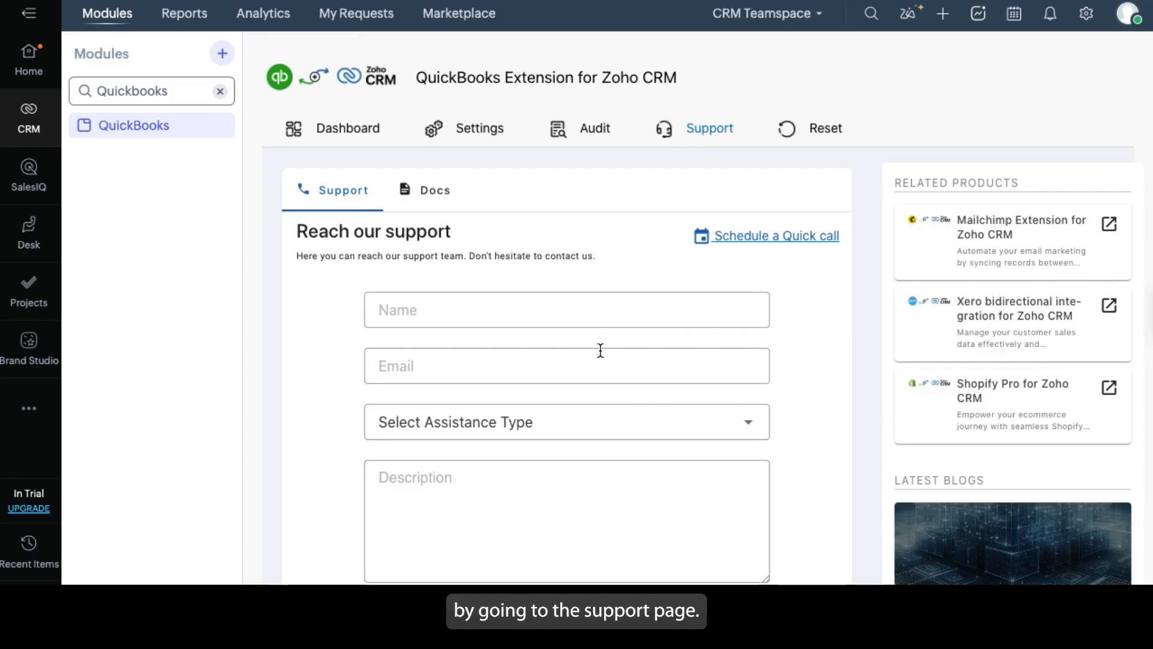
{"action": "scroll", "coordinate": [600, 350], "scroll_direction": "down", "scroll_amount": 1}
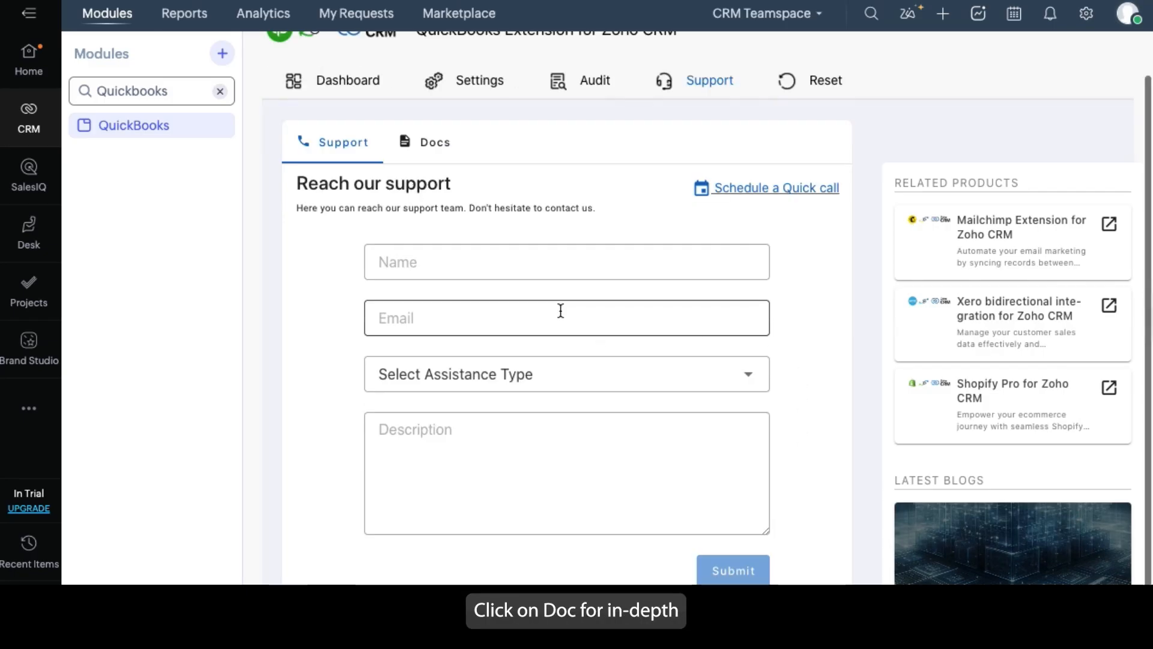
Open the Docs section and read through the Getting Started guide with its embedded tutorial video
{"action": "left_click", "coordinate": [433, 140]}
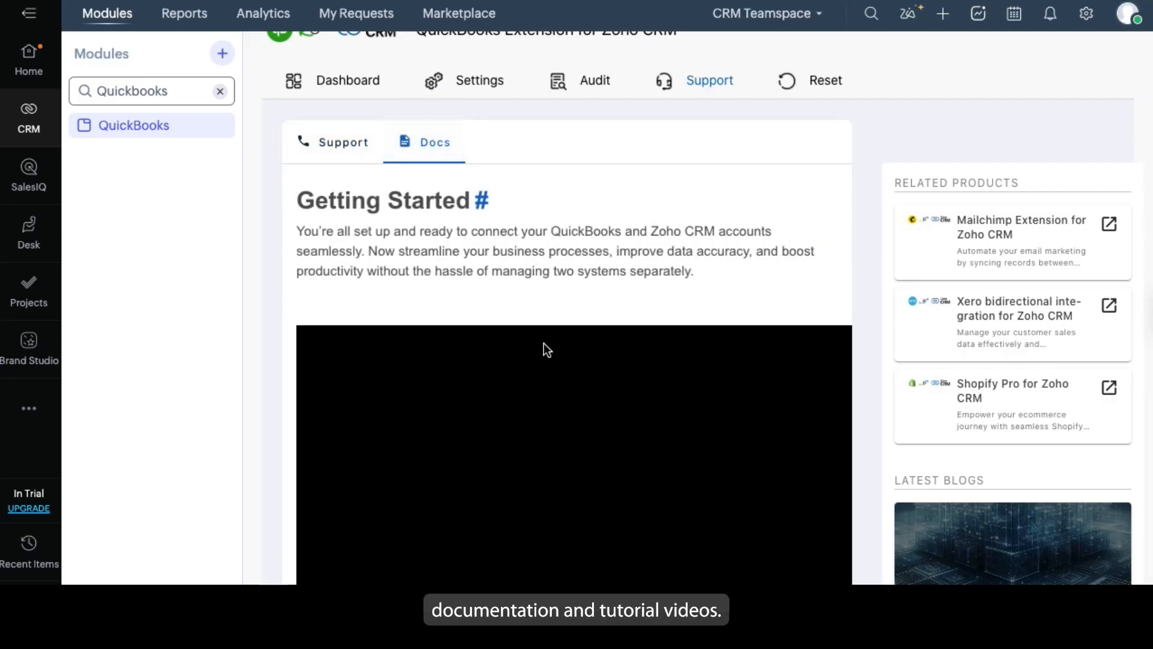
{"action": "scroll", "coordinate": [543, 343], "scroll_direction": "down", "scroll_amount": 5}
{"action": "scroll", "coordinate": [556, 242], "scroll_direction": "down", "scroll_amount": 1}
{"action": "scroll", "coordinate": [556, 242], "scroll_direction": "up", "scroll_amount": 1}
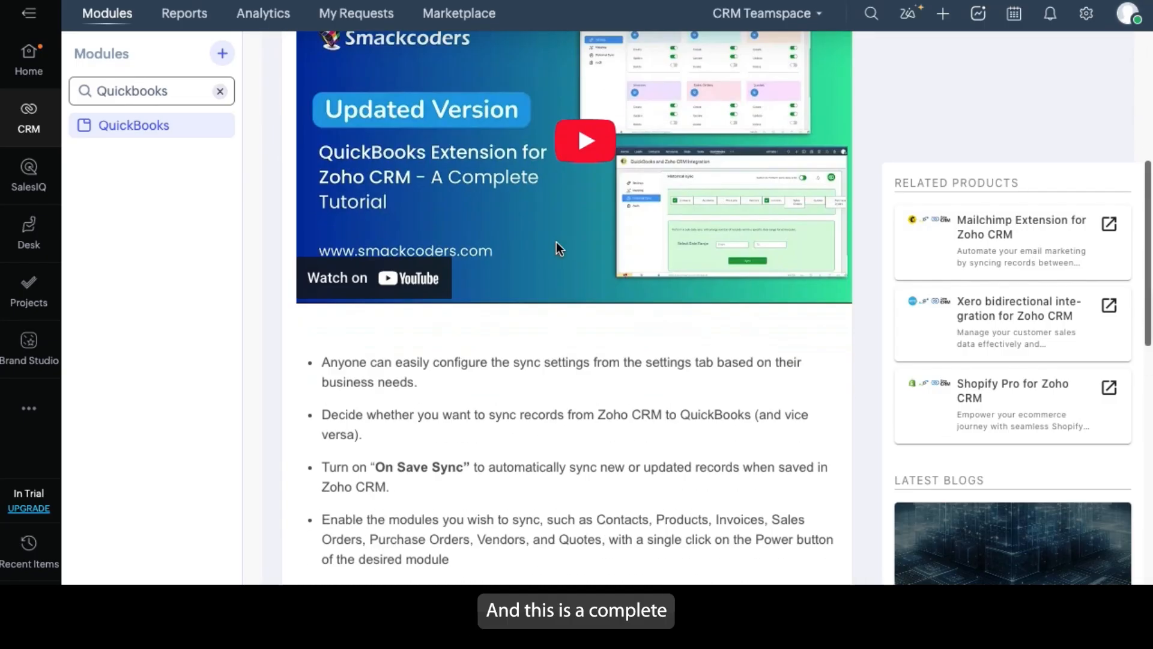
{"action": "scroll", "coordinate": [556, 241], "scroll_direction": "down", "scroll_amount": 6}
{"action": "scroll", "coordinate": [556, 241], "scroll_direction": "up", "scroll_amount": 12}
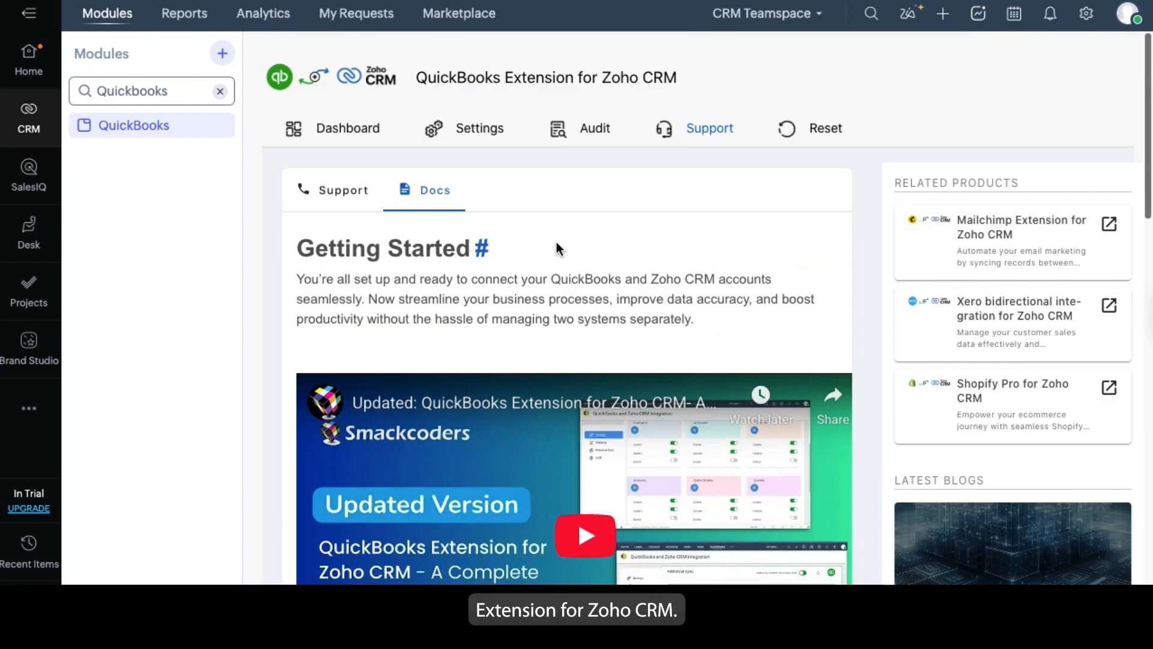
{"action": "scroll", "coordinate": [986, 349], "scroll_direction": "down", "scroll_amount": 1}
{"action": "scroll", "coordinate": [979, 312], "scroll_direction": "down", "scroll_amount": 1}
{"action": "scroll", "coordinate": [964, 273], "scroll_direction": "up", "scroll_amount": 1}
Browse the related products and latest blogs listed beside the documentation
{"action": "scroll", "coordinate": [1003, 420], "scroll_direction": "down", "scroll_amount": 1}
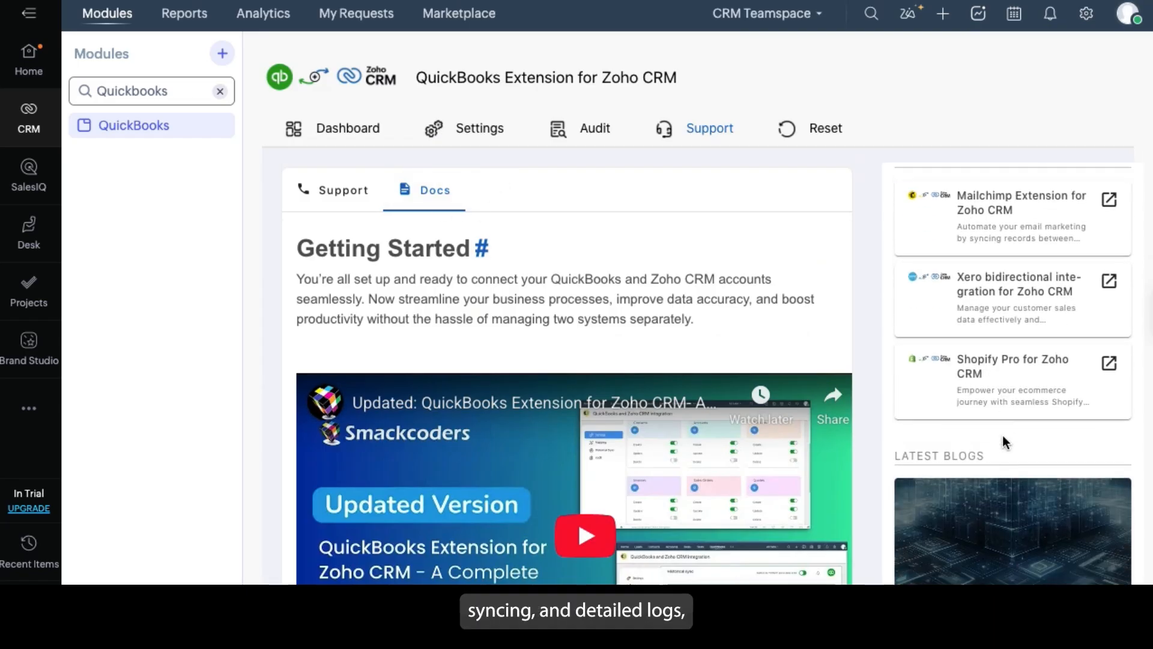
{"action": "scroll", "coordinate": [1003, 443], "scroll_direction": "down", "scroll_amount": 5}
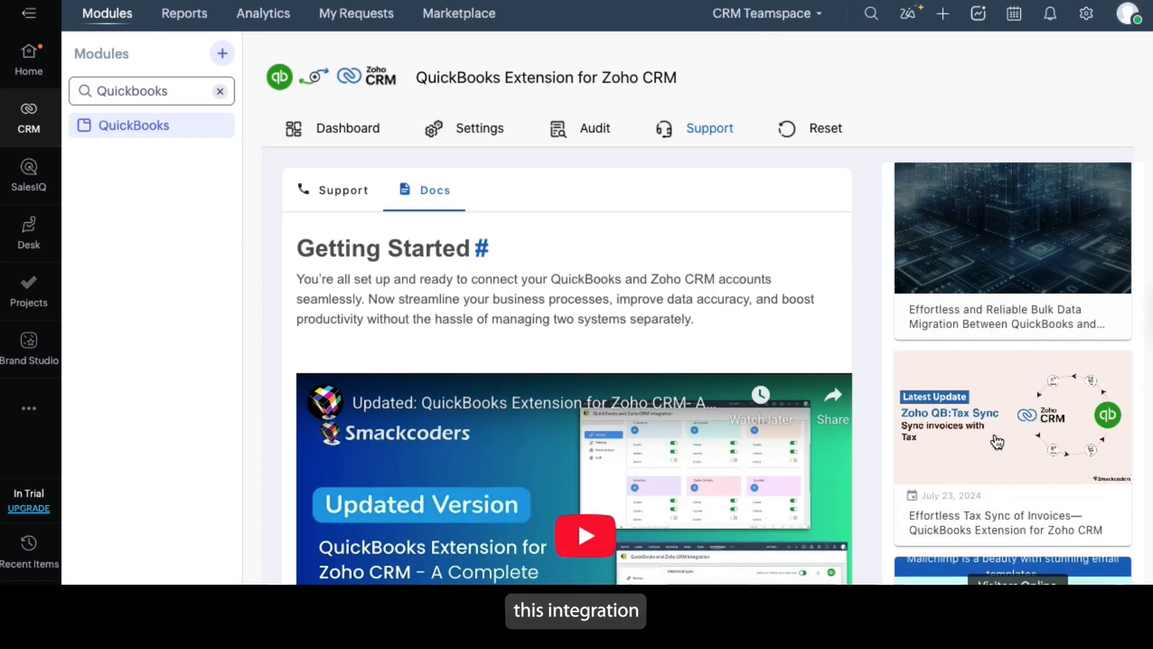
{"action": "scroll", "coordinate": [997, 443], "scroll_direction": "down", "scroll_amount": 2}
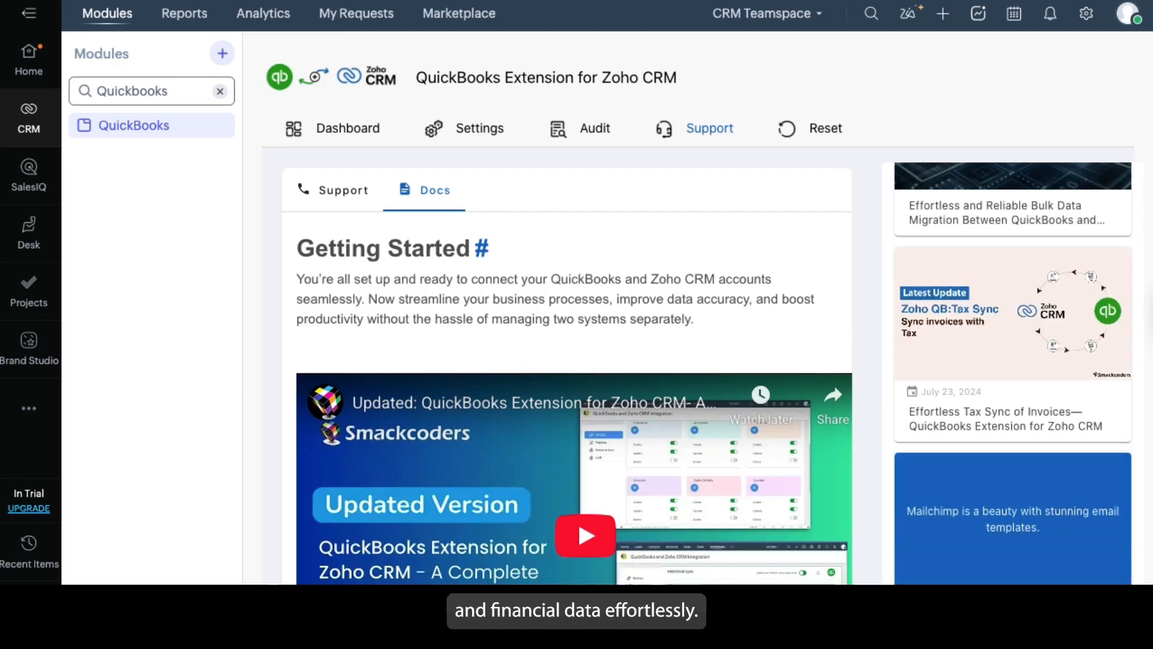
{"action": "scroll", "coordinate": [960, 360], "scroll_direction": "up", "scroll_amount": 6}
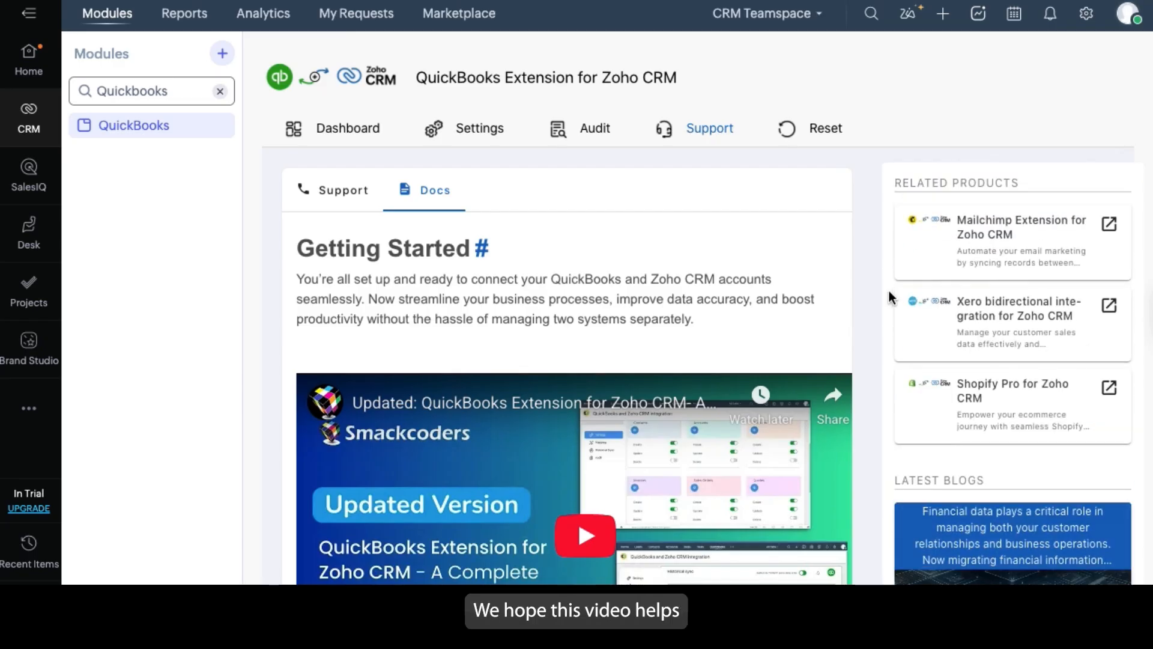